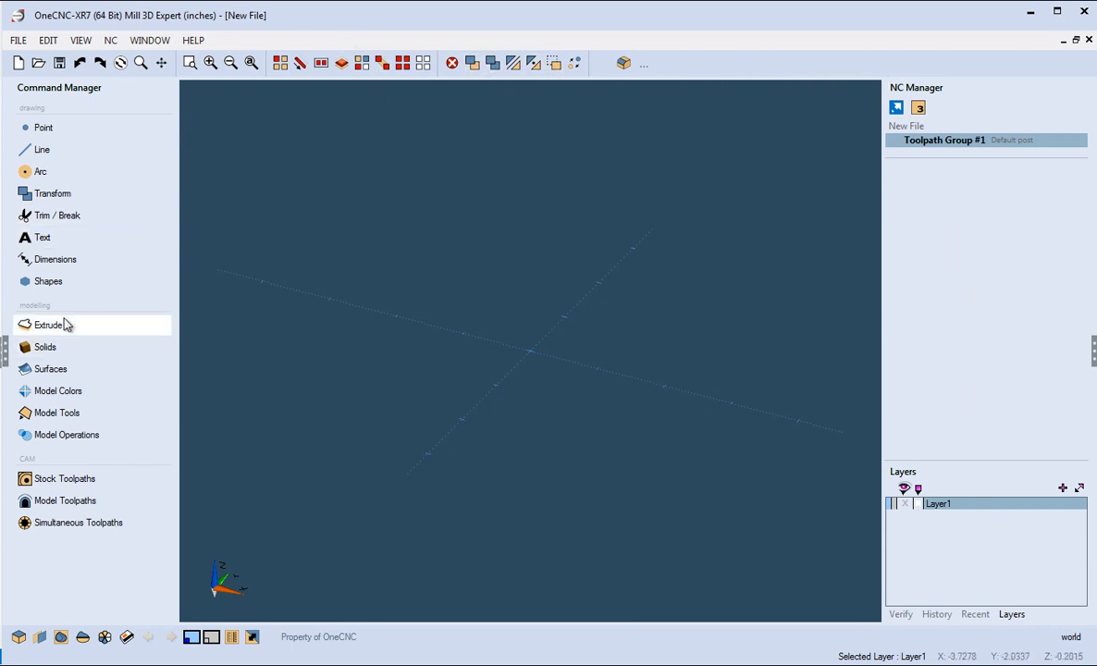
Collapse the Command Manager and the NC Manager, and restore both.
click(5, 351)
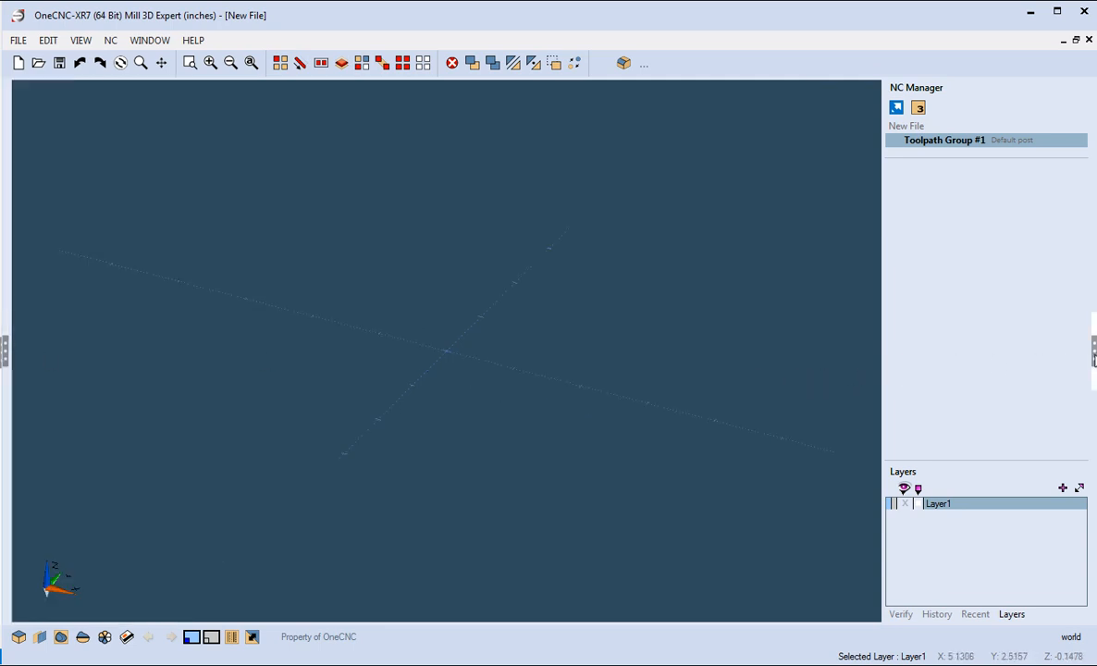
click(1092, 353)
click(1092, 353)
click(5, 352)
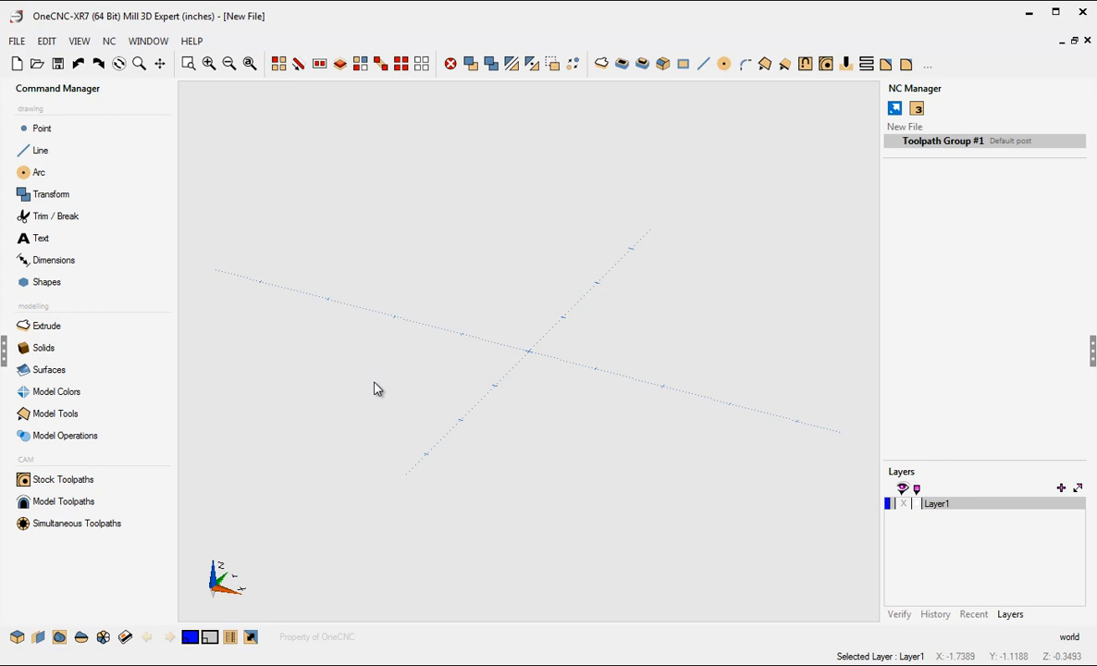
Open the document settings and examine their text, dimension and color options.
click(17, 43)
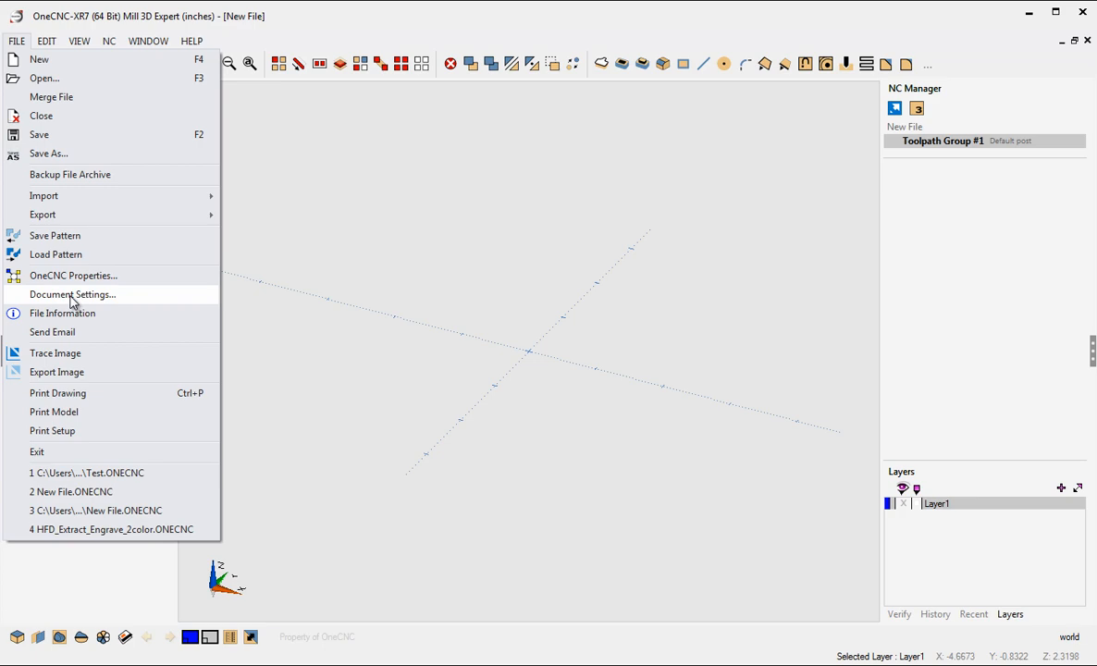
click(72, 296)
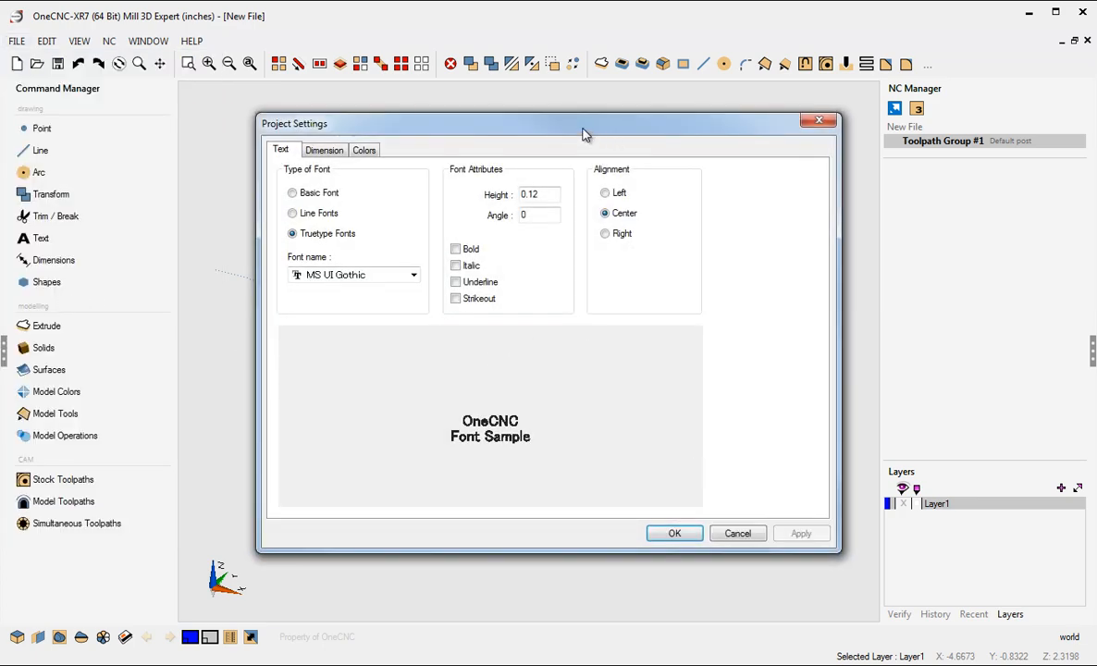
drag(583, 134, 510, 103)
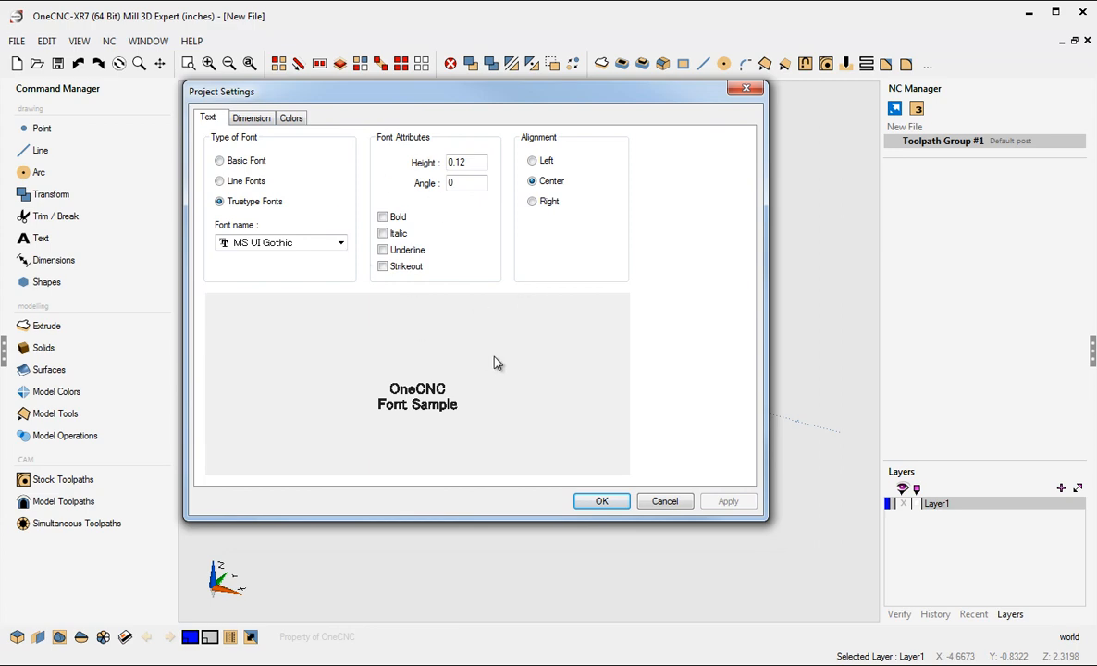
click(249, 126)
click(289, 126)
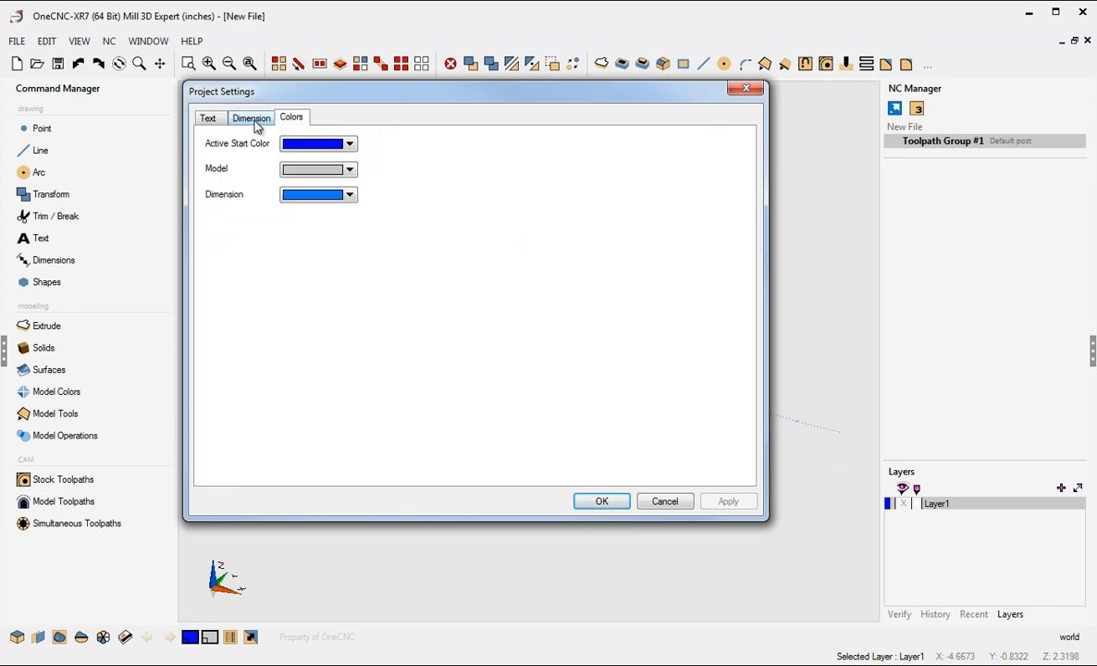
click(252, 121)
click(208, 122)
click(248, 124)
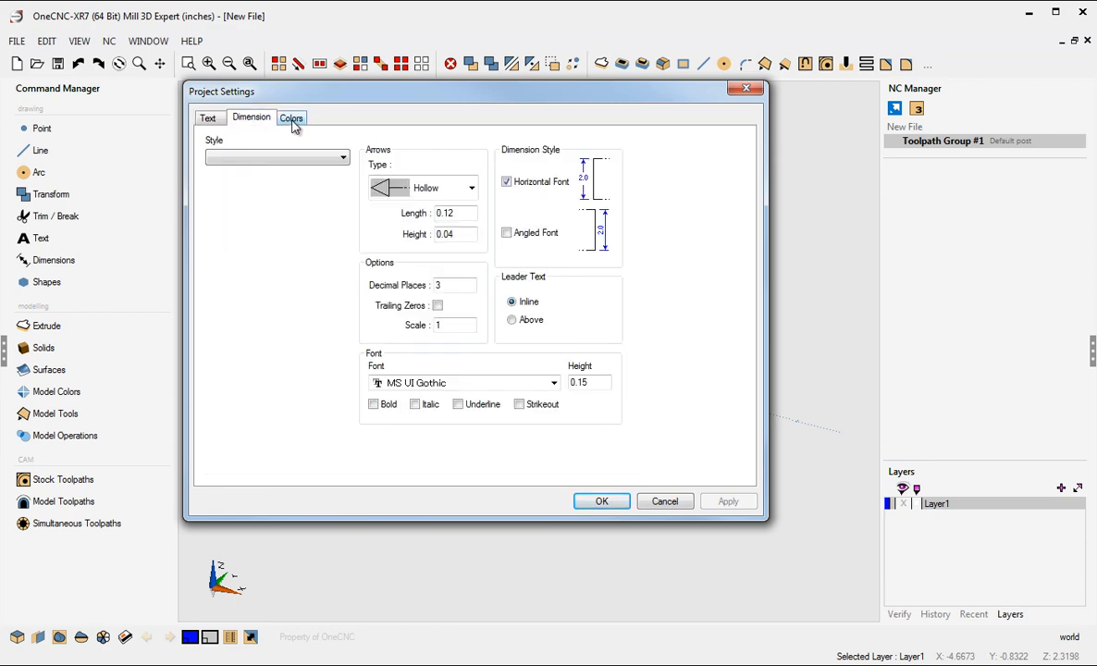
click(291, 121)
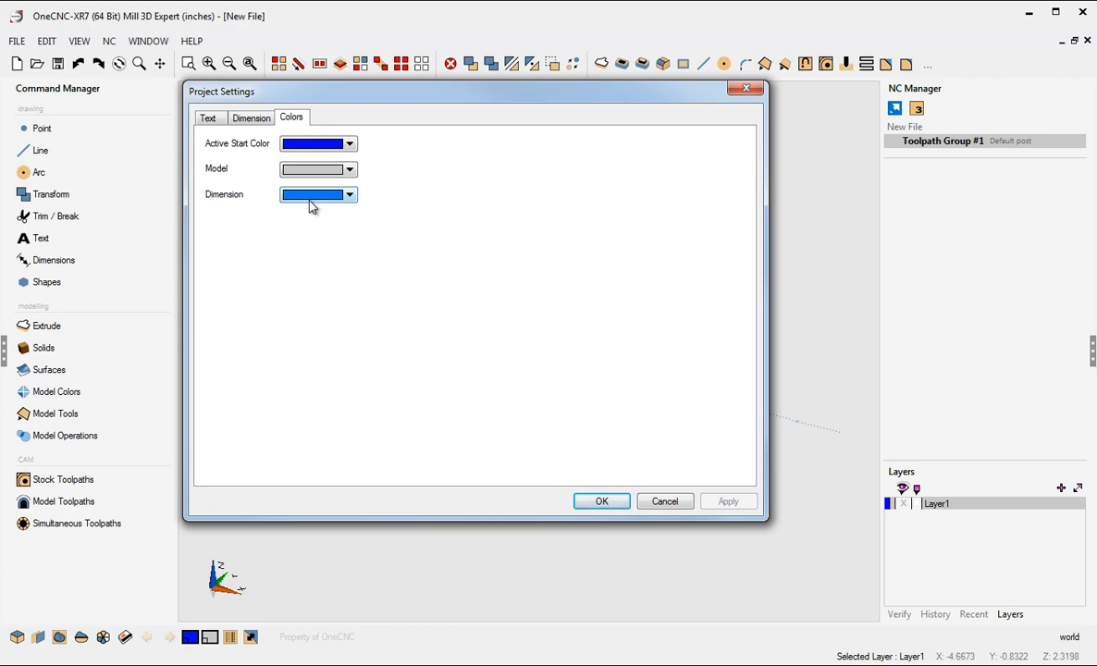
click(207, 117)
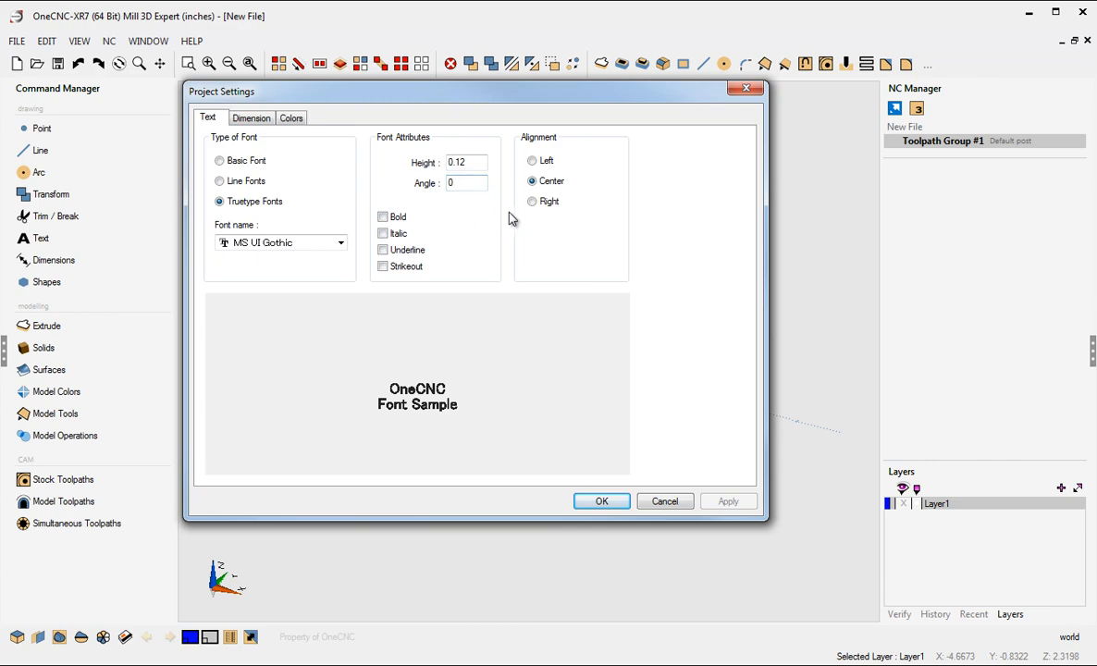
Set the document's dimension arrow type to Filled with a length of .16, and edit the arrow height.
click(251, 118)
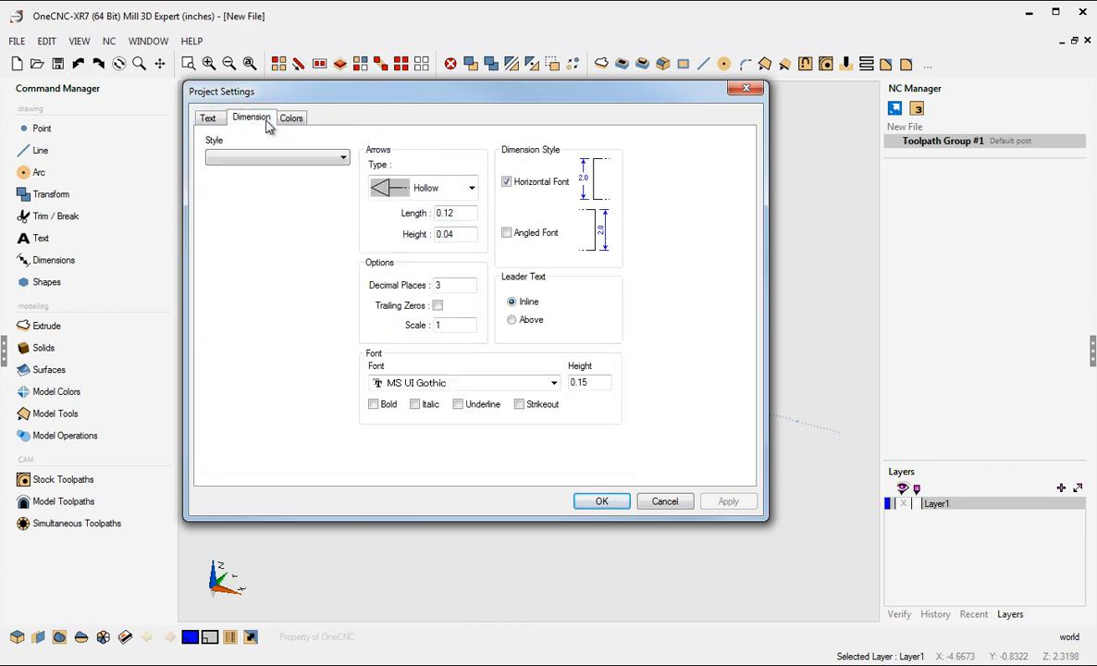
click(217, 155)
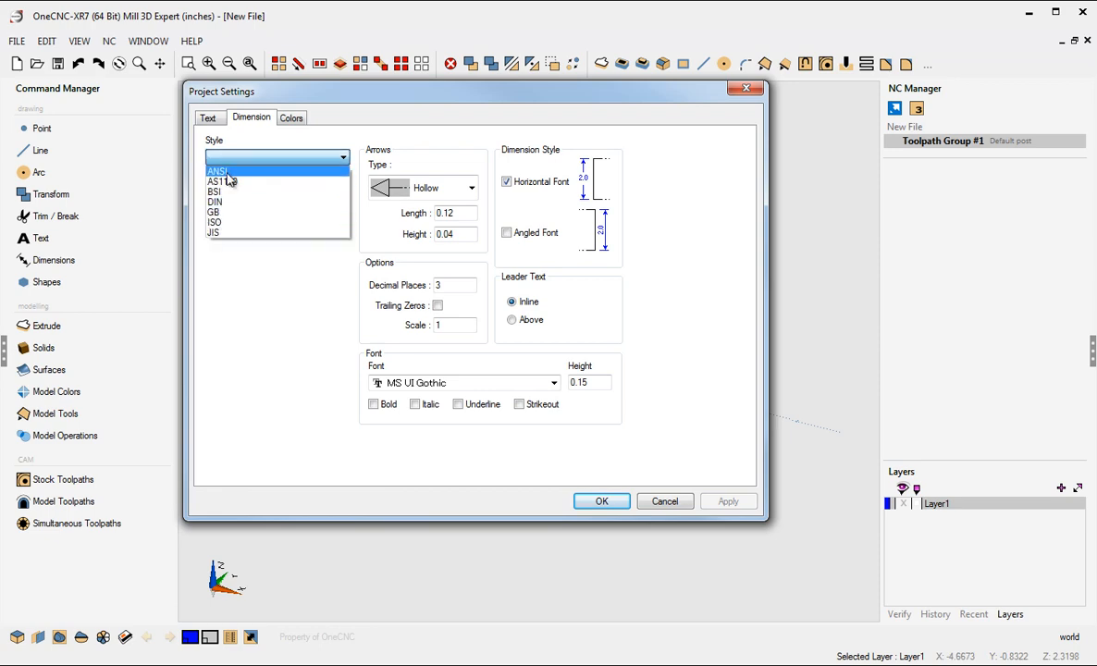
click(231, 155)
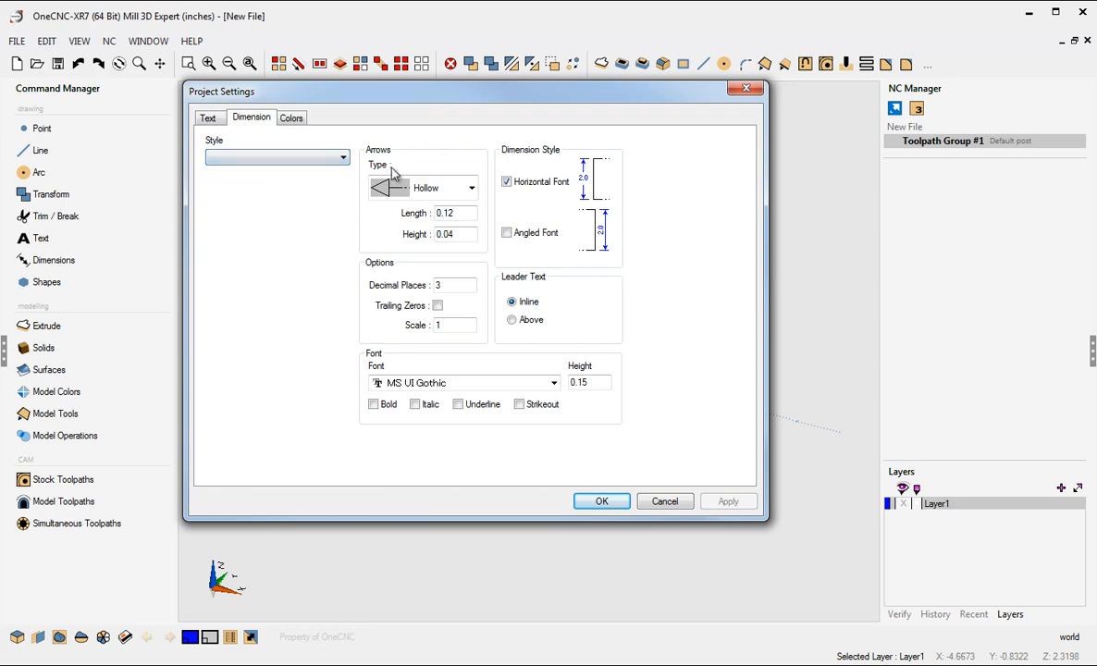
click(443, 186)
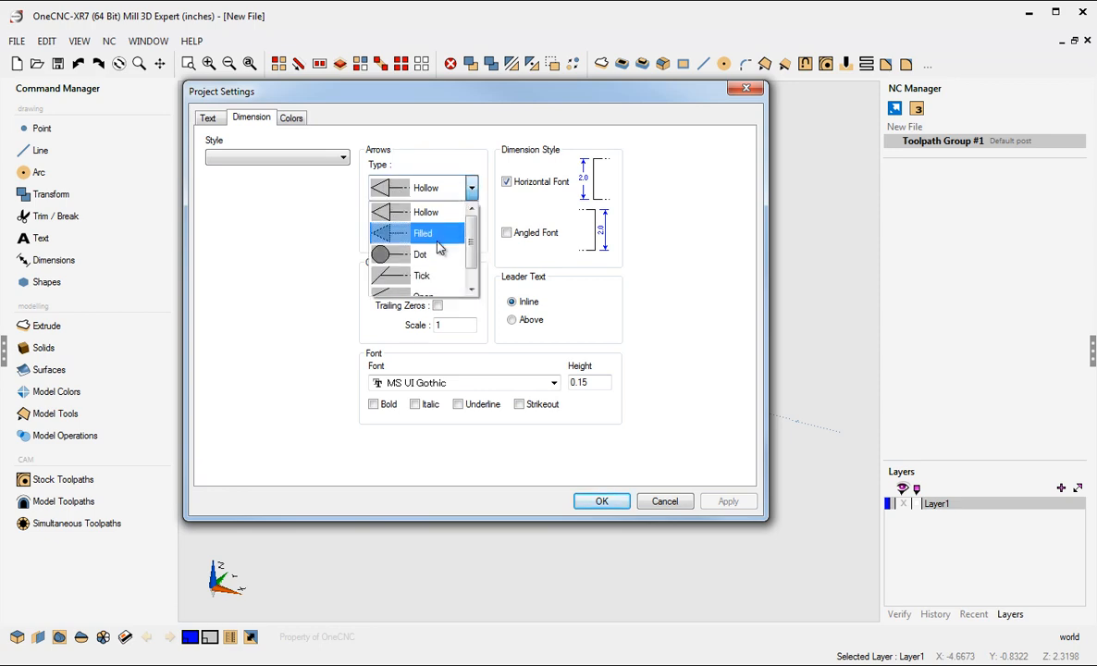
drag(473, 258, 473, 277)
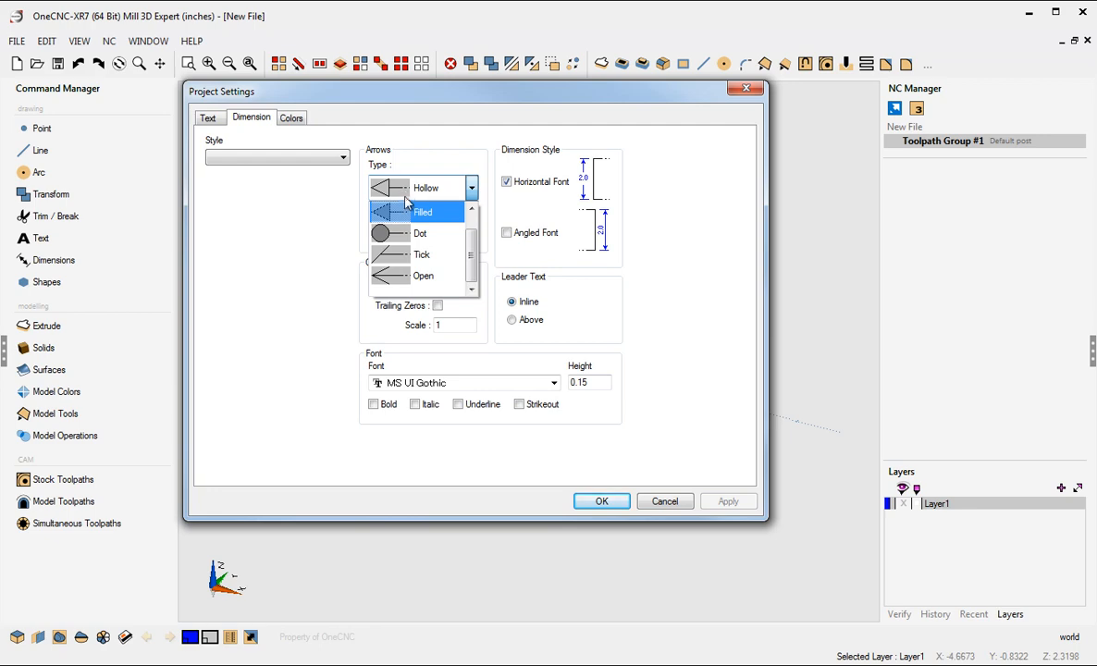
click(381, 212)
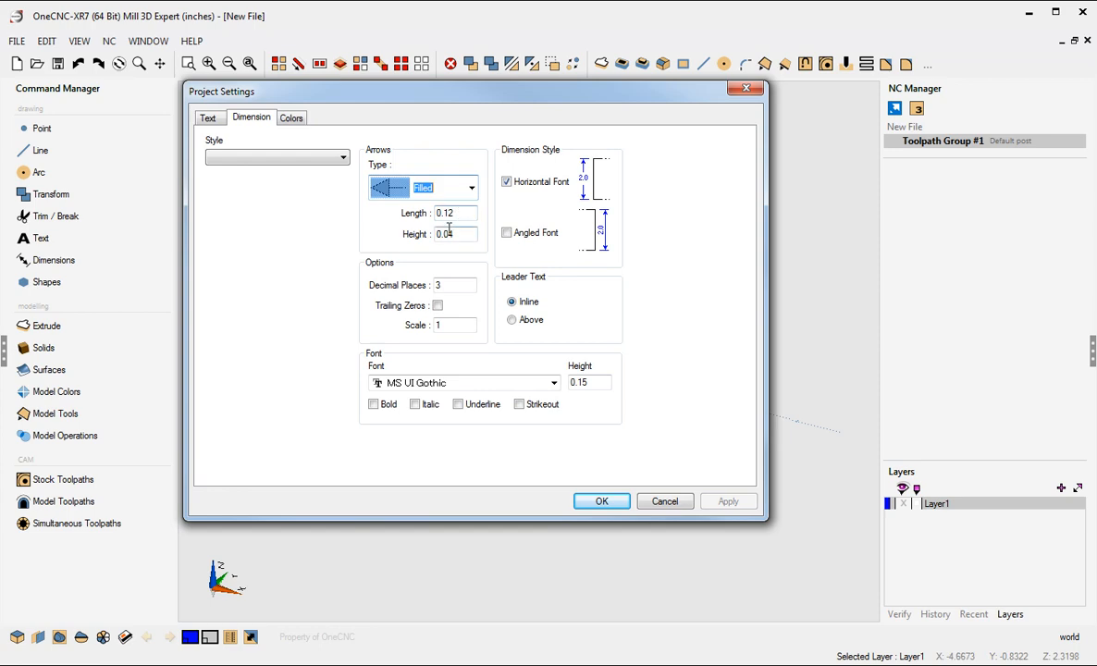
key(Tab)
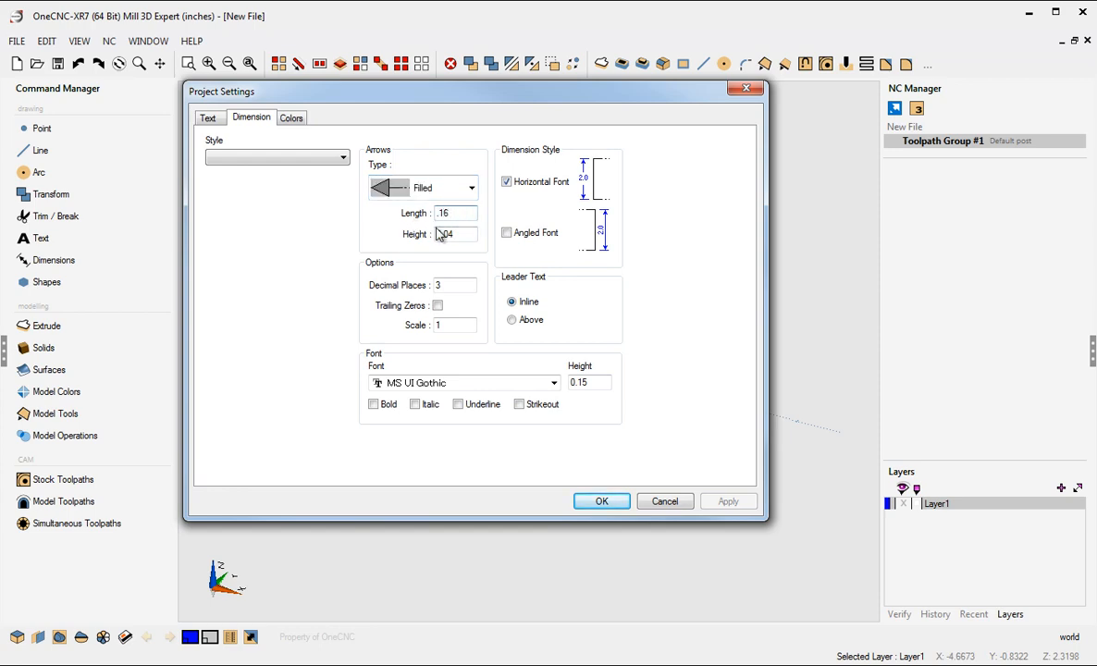
drag(438, 234, 405, 236)
Set the active start color to dark blue and the model color to medium gray, and accept the document settings.
click(285, 114)
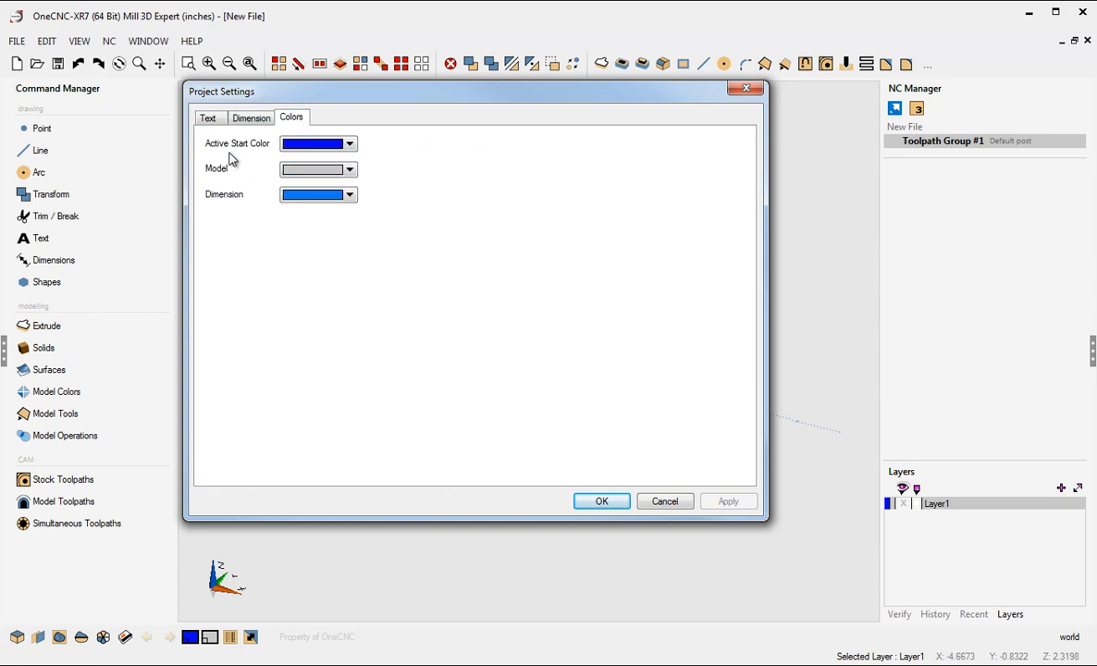
click(326, 144)
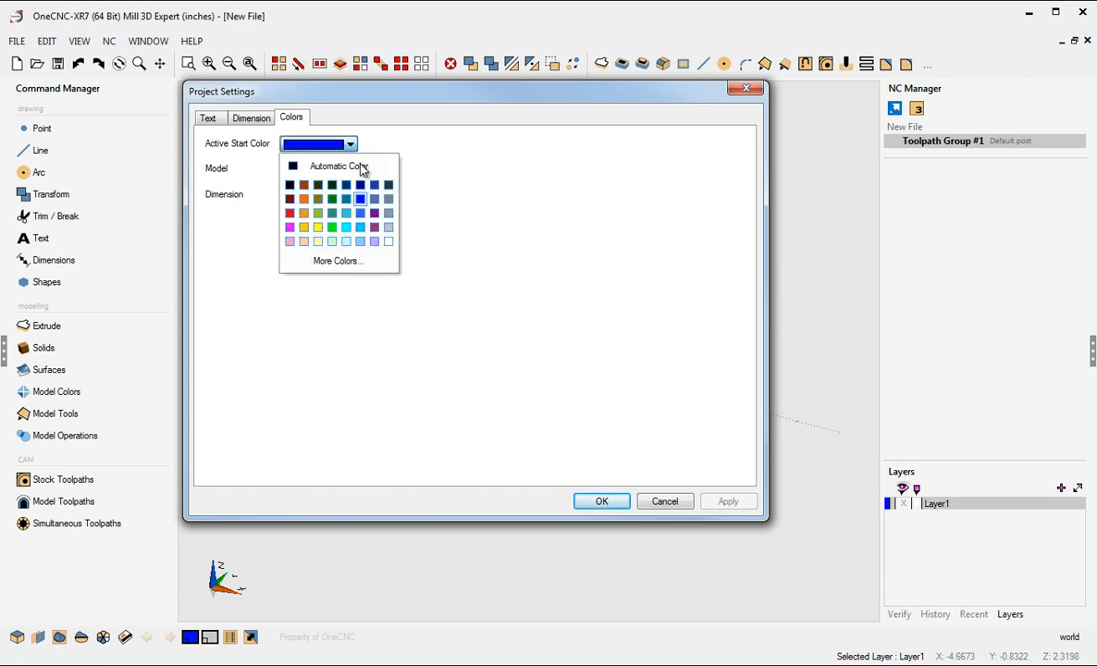
click(363, 187)
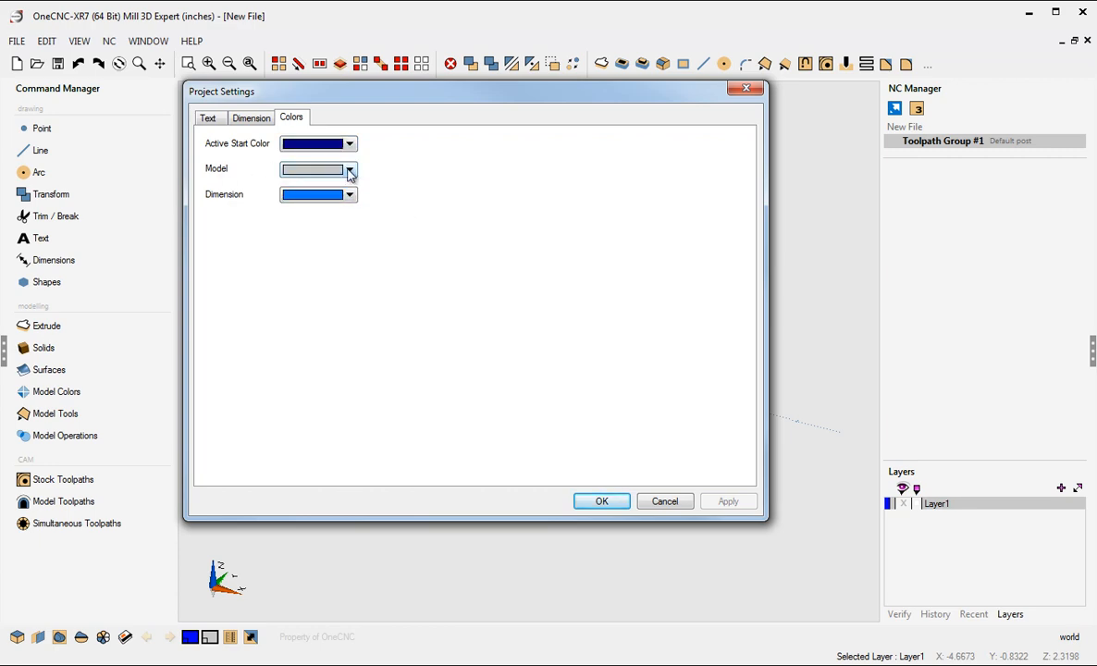
click(351, 171)
click(387, 226)
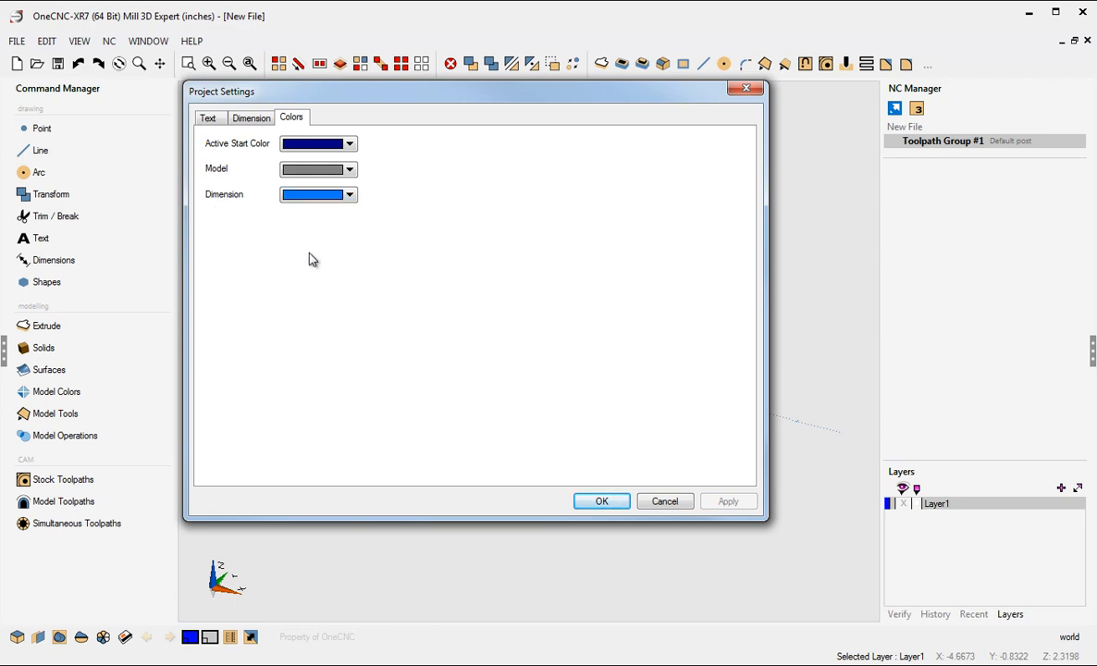
click(600, 502)
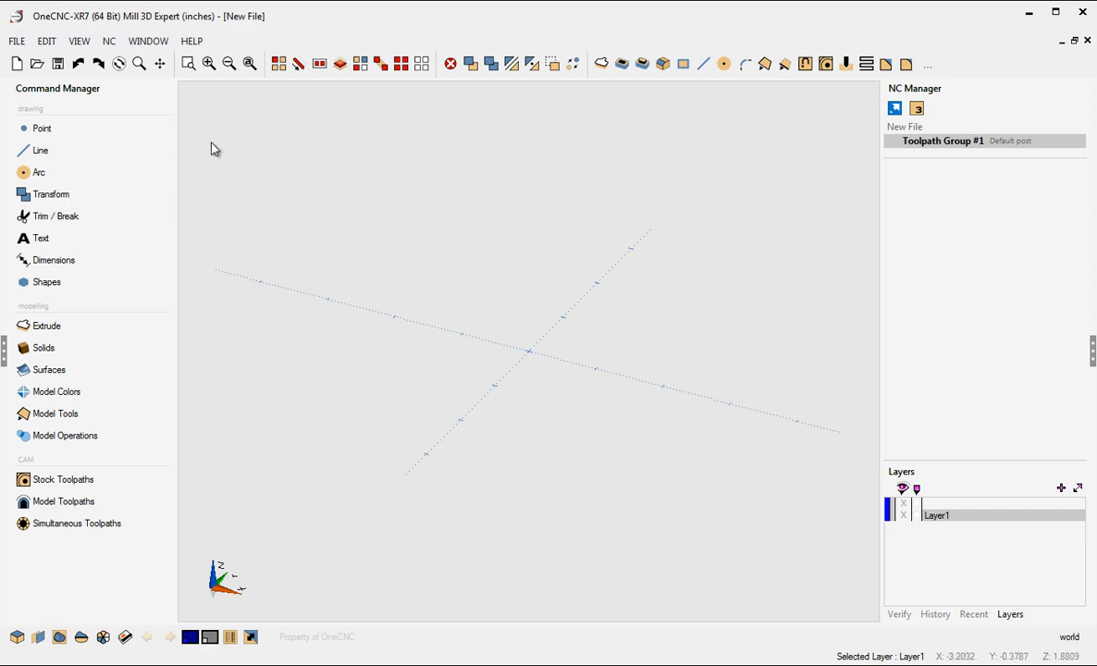
Examine the text, dimension, color, general, print size, path and display defaults in OneCNC Properties, leaving them without making changes.
click(18, 42)
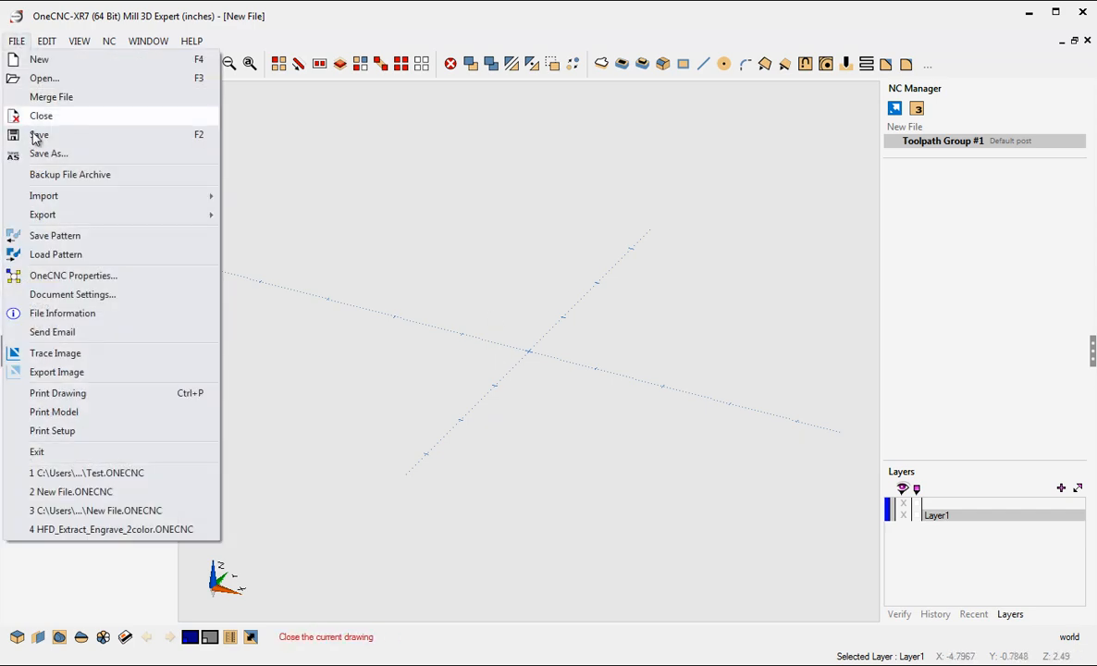
click(68, 281)
drag(356, 121, 288, 101)
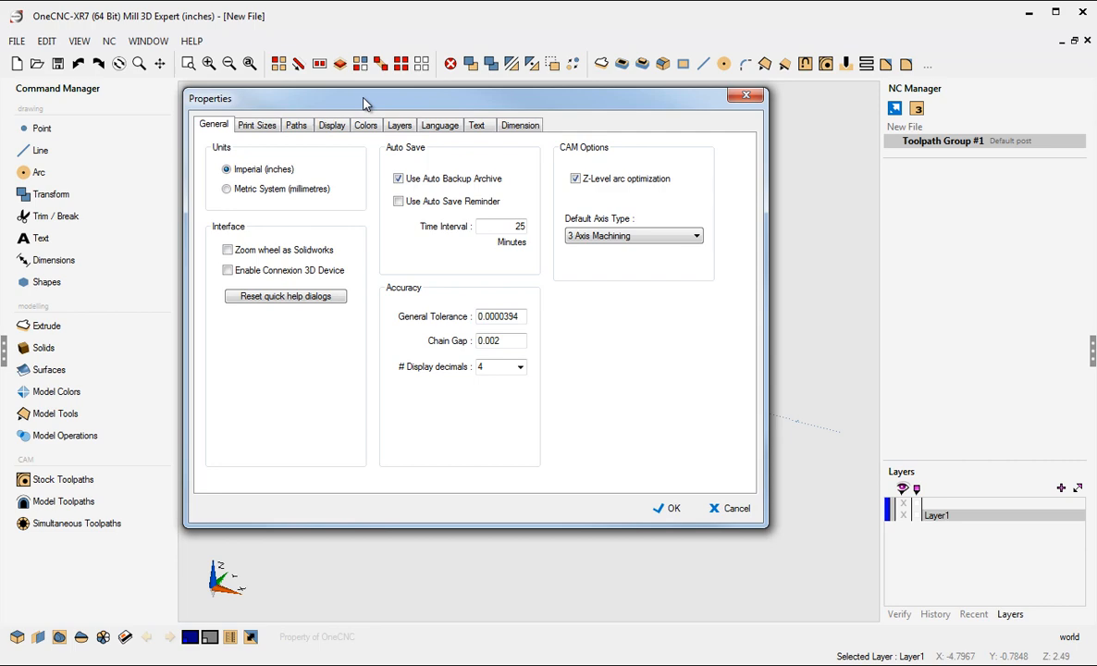
click(472, 126)
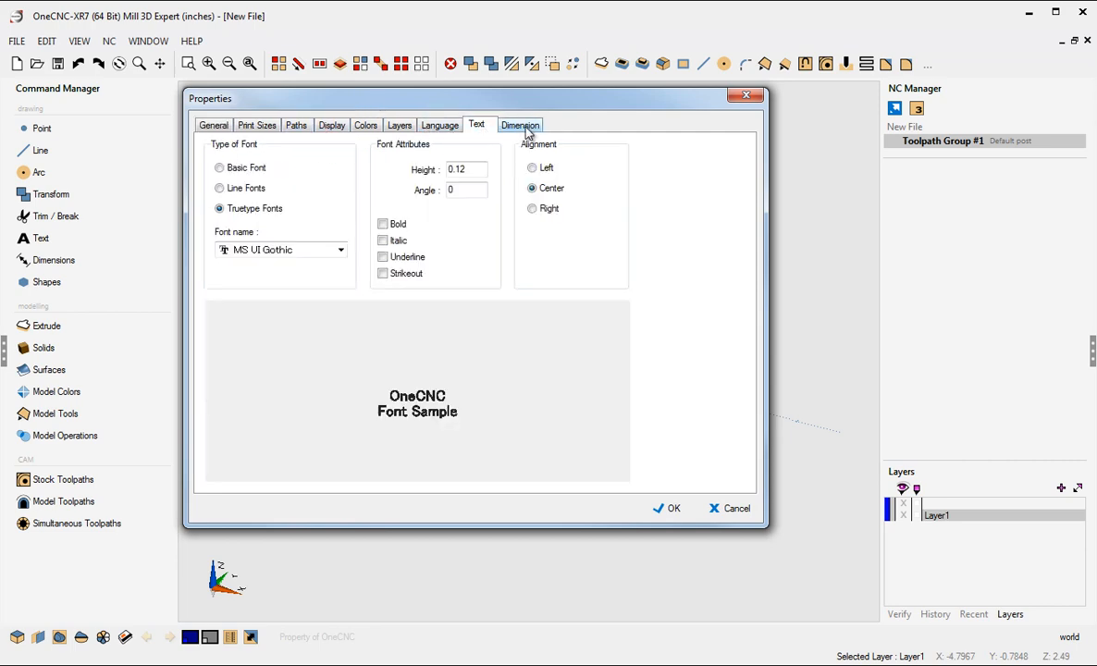
click(524, 130)
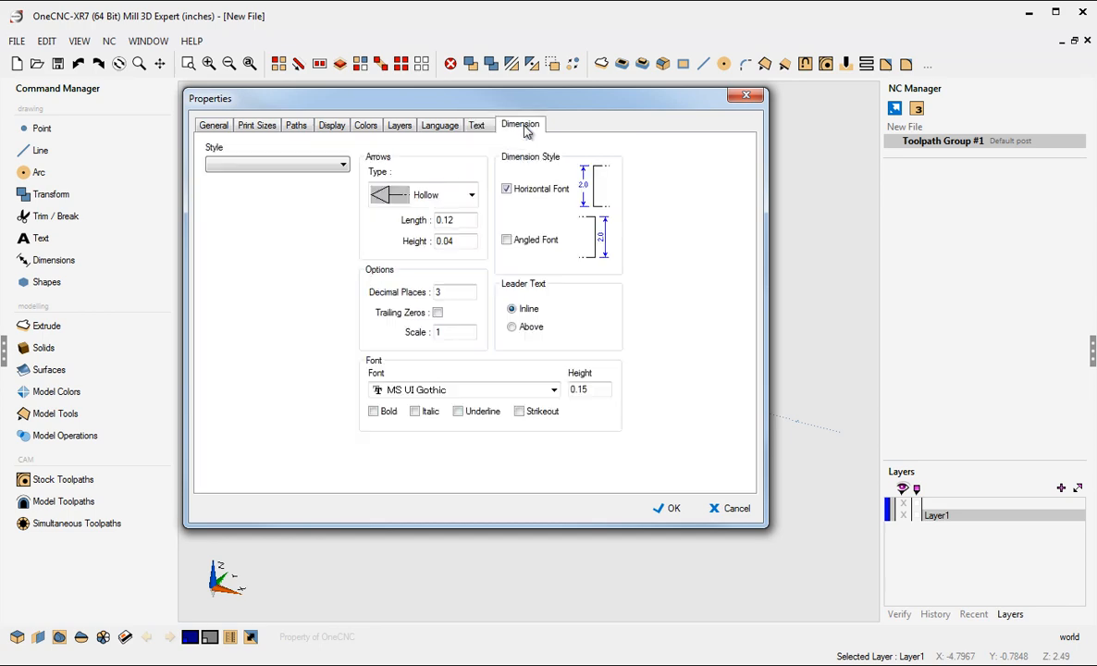
click(364, 129)
click(205, 126)
click(243, 125)
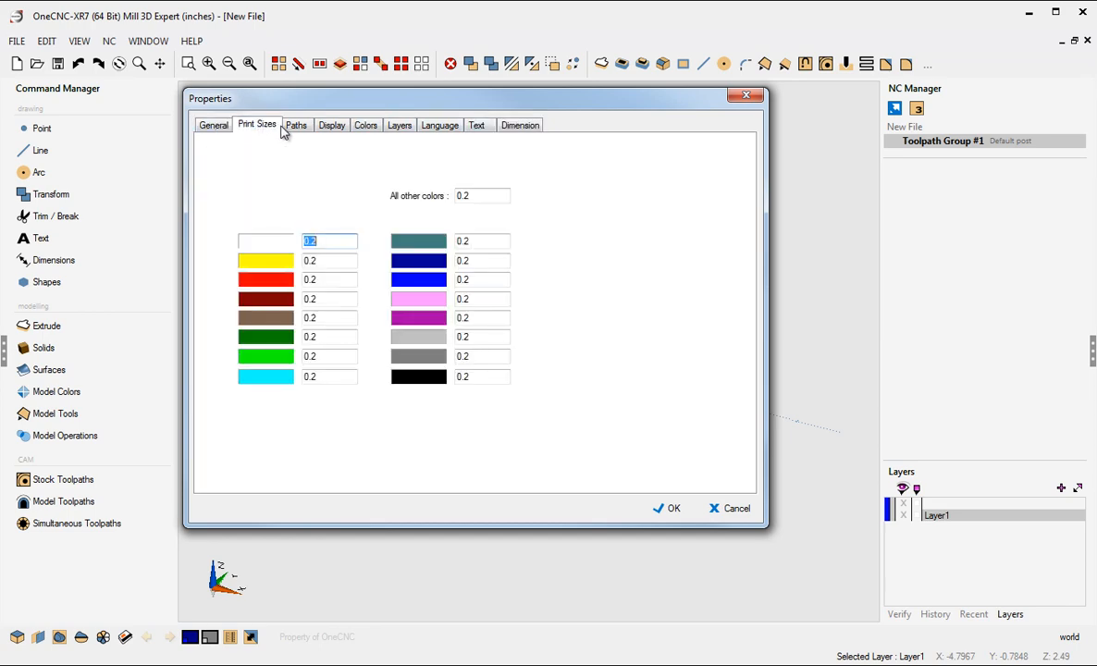
click(300, 129)
click(331, 125)
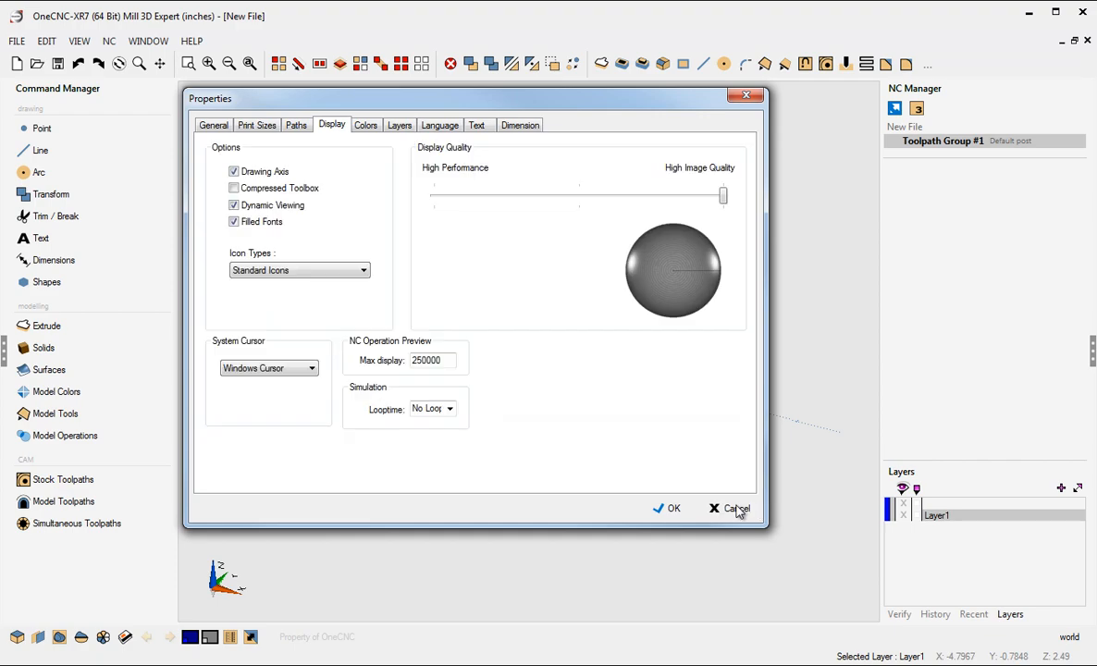
click(732, 508)
click(17, 41)
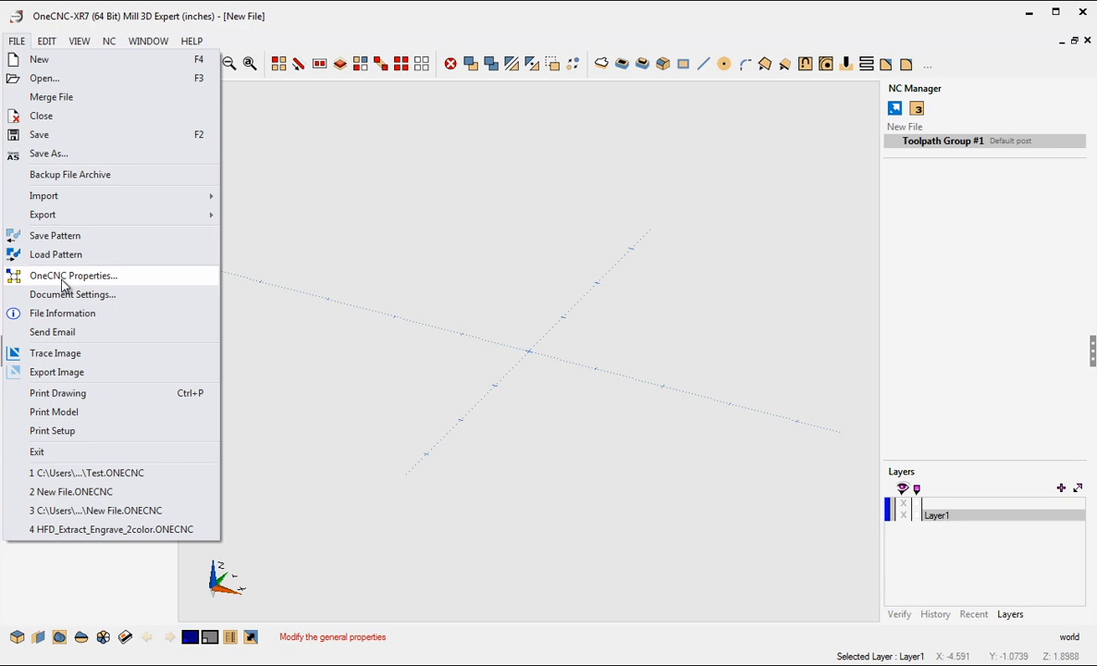
click(441, 247)
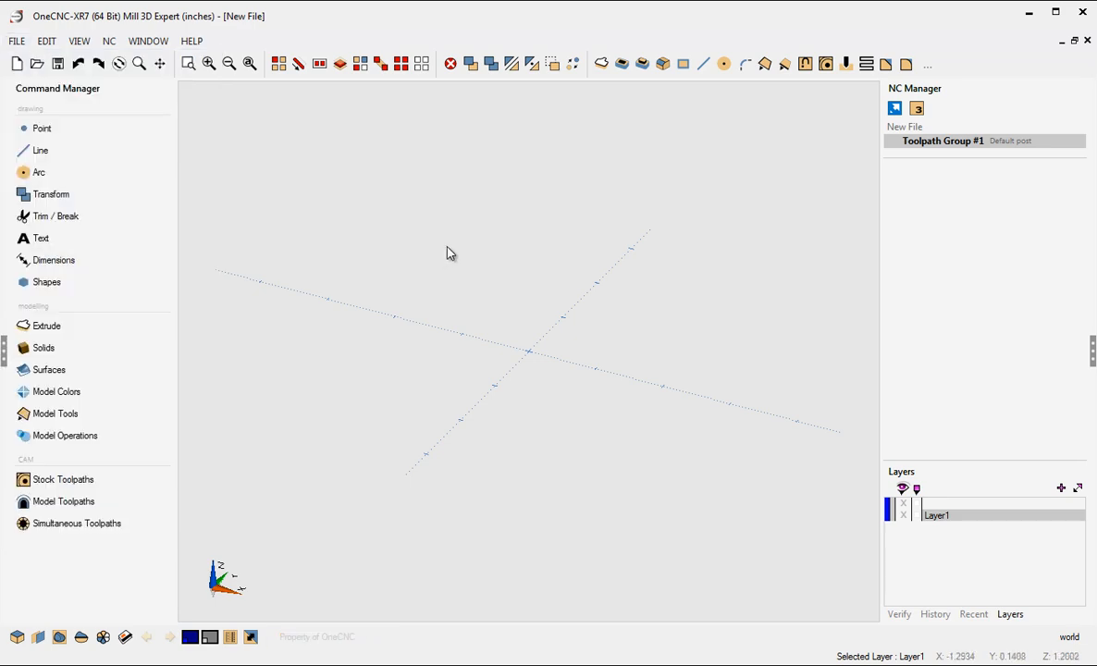
In the top view, draw a closed L-shaped line outline from the origin, about 4.625 in wide and 4 in high, with its inner corner near X2.125, Y-2.25.
right_click(448, 247)
click(414, 174)
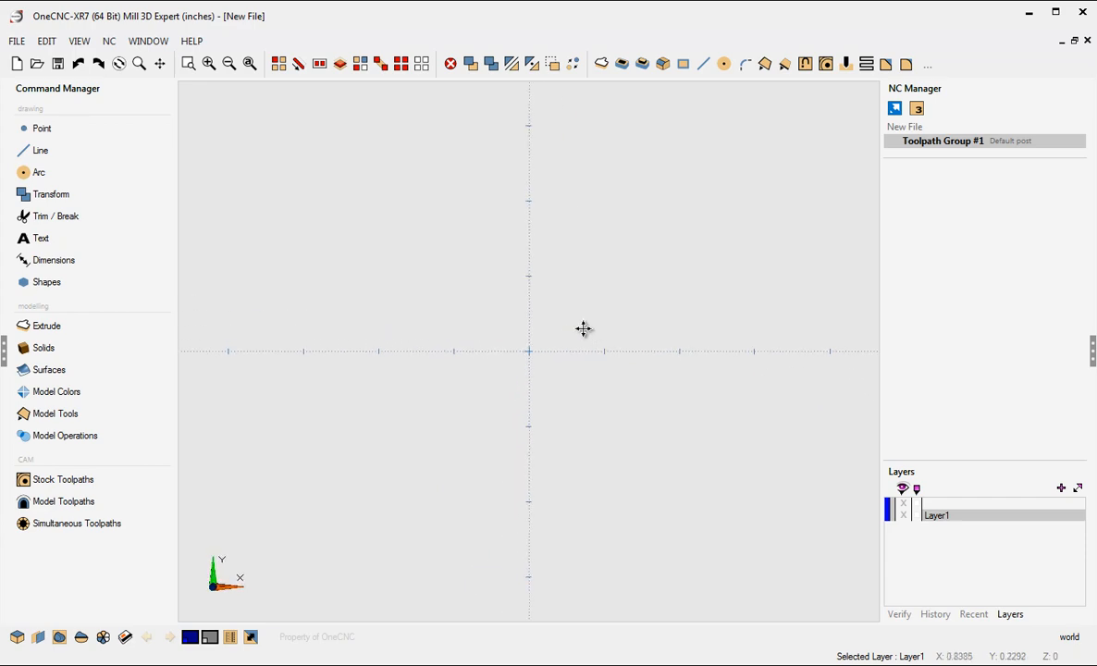
click(703, 64)
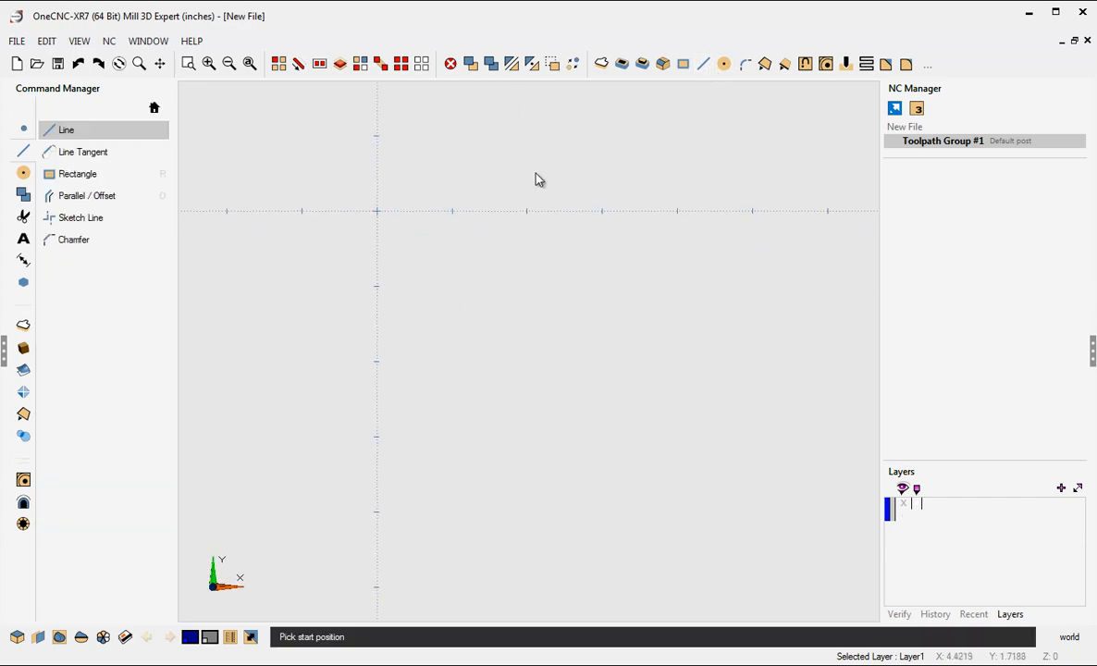
click(377, 211)
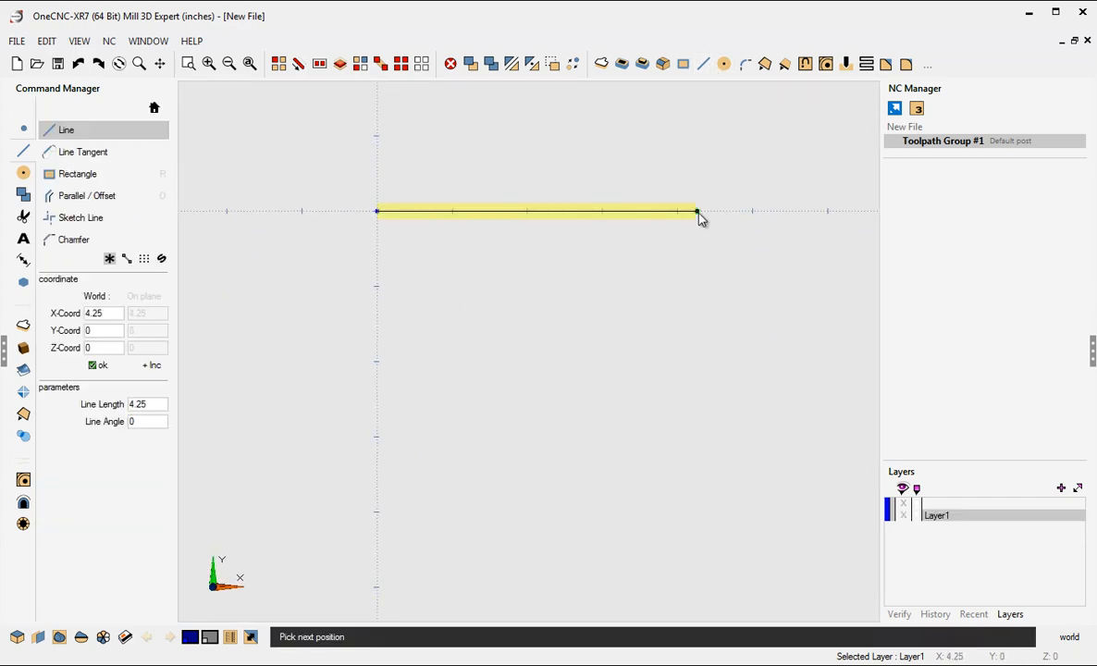
click(726, 212)
click(726, 382)
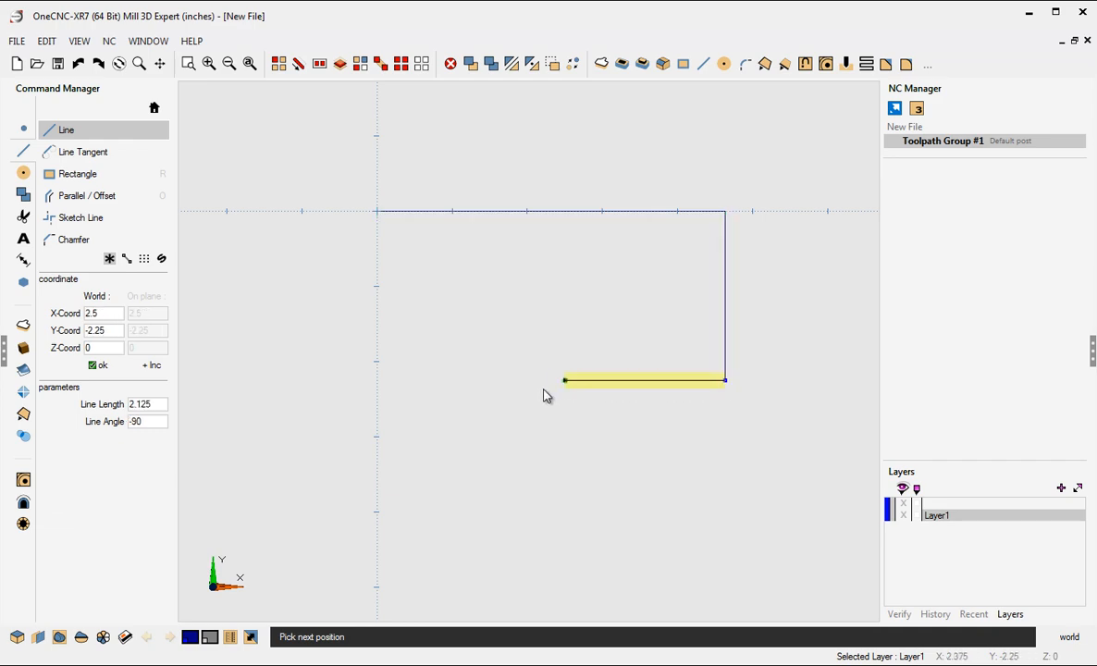
click(537, 380)
click(537, 515)
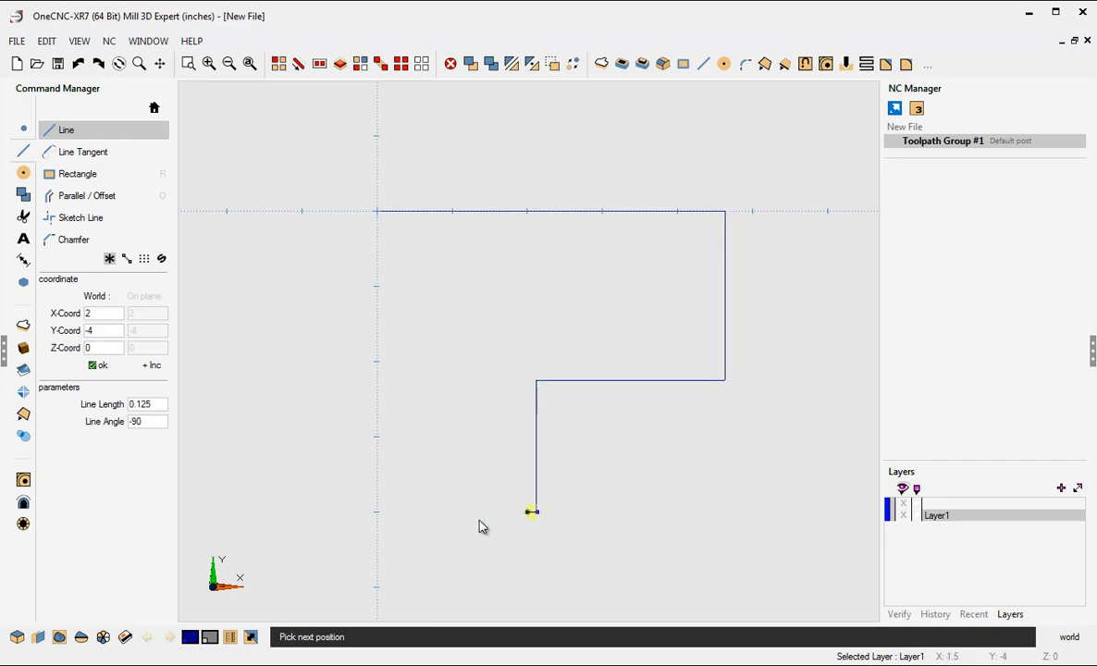
click(378, 513)
click(378, 213)
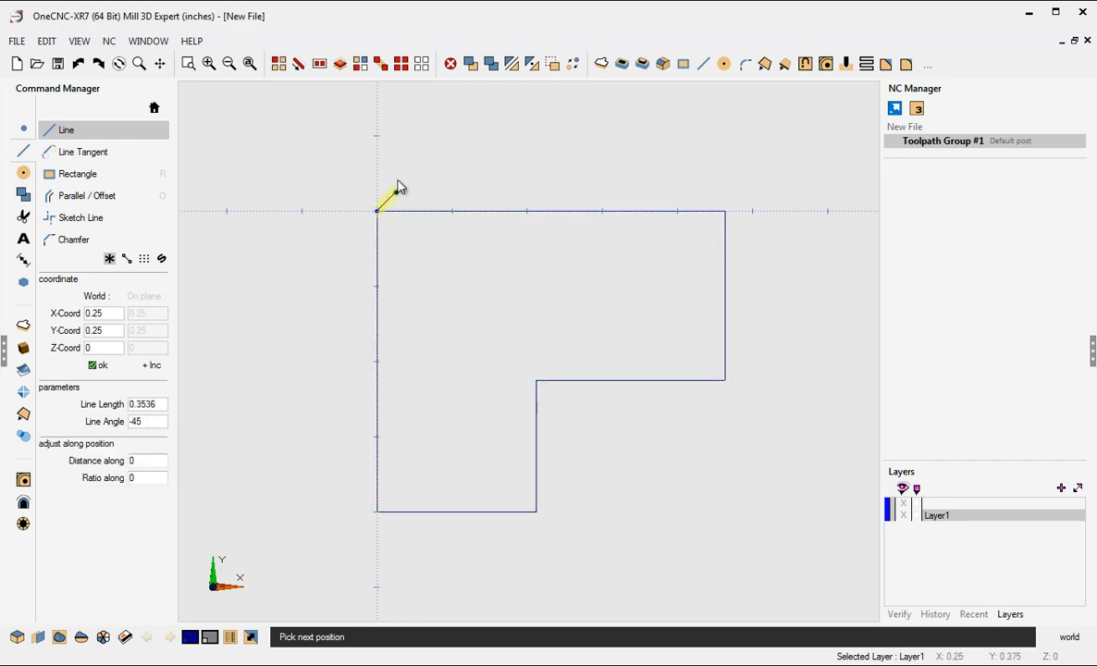
Fillet the outline's corner at the origin with a radius of 2 and its inner corner with a radius of .375.
right_click(660, 107)
click(749, 65)
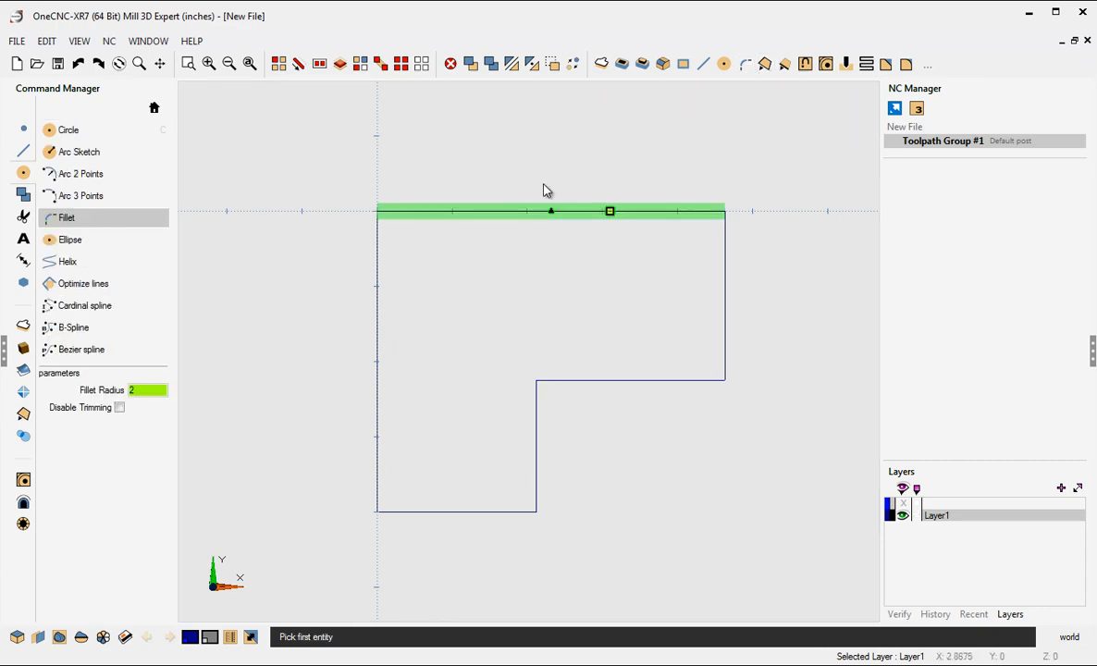
click(474, 213)
click(378, 278)
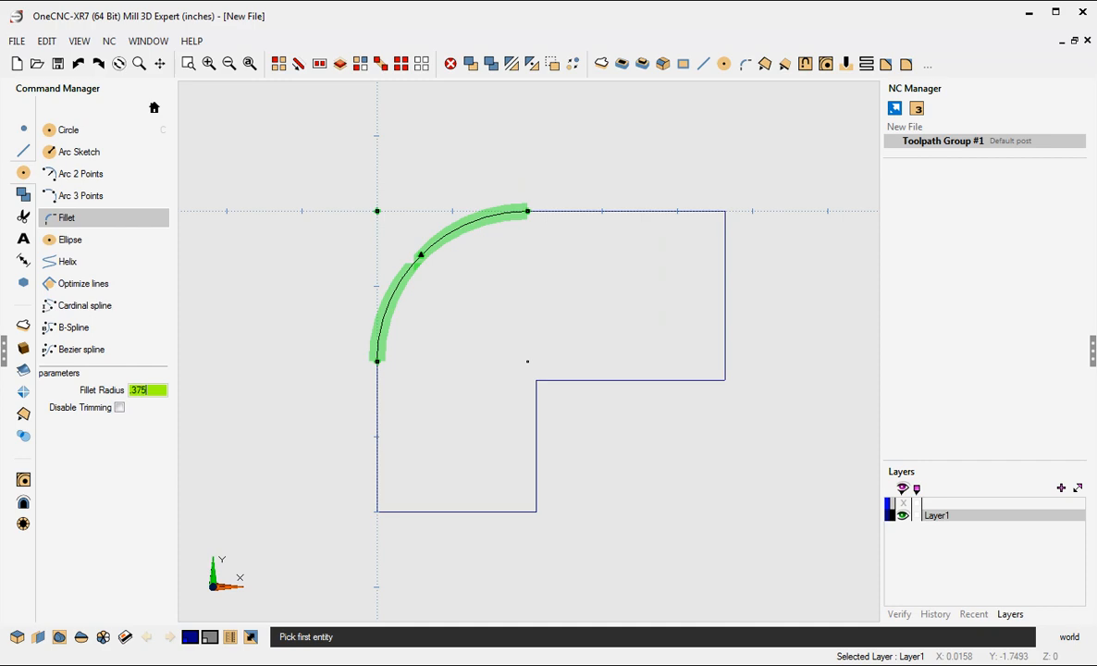
click(592, 381)
click(536, 435)
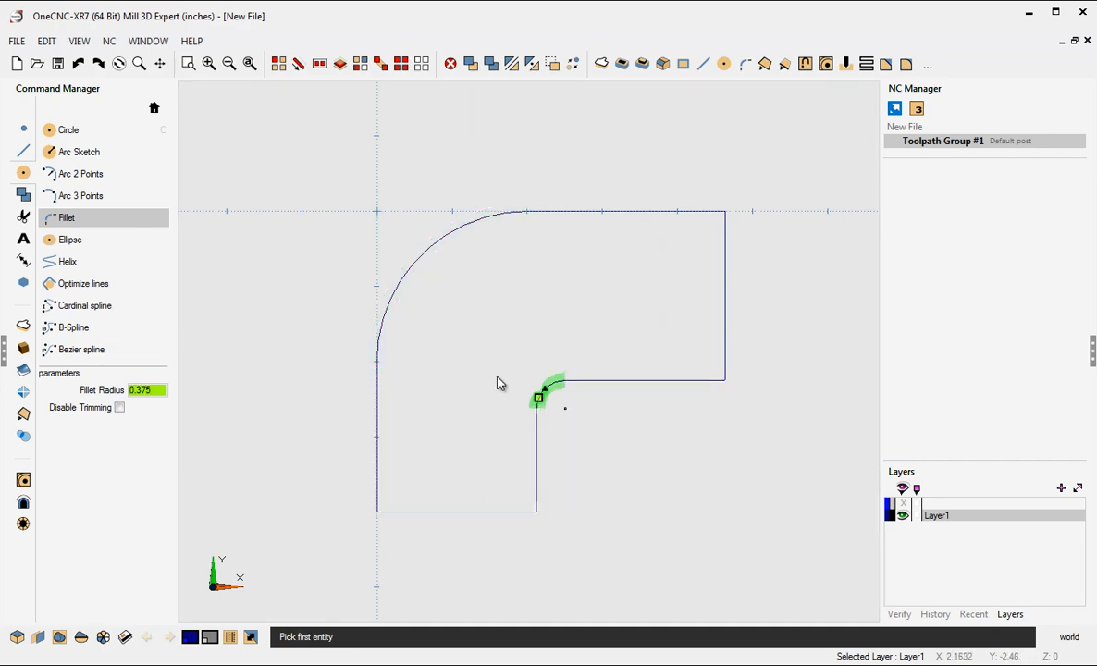
key(Escape)
Draw a circle of diameter 1.5 centered at X3.25, Y-1.125 inside the outline.
click(71, 132)
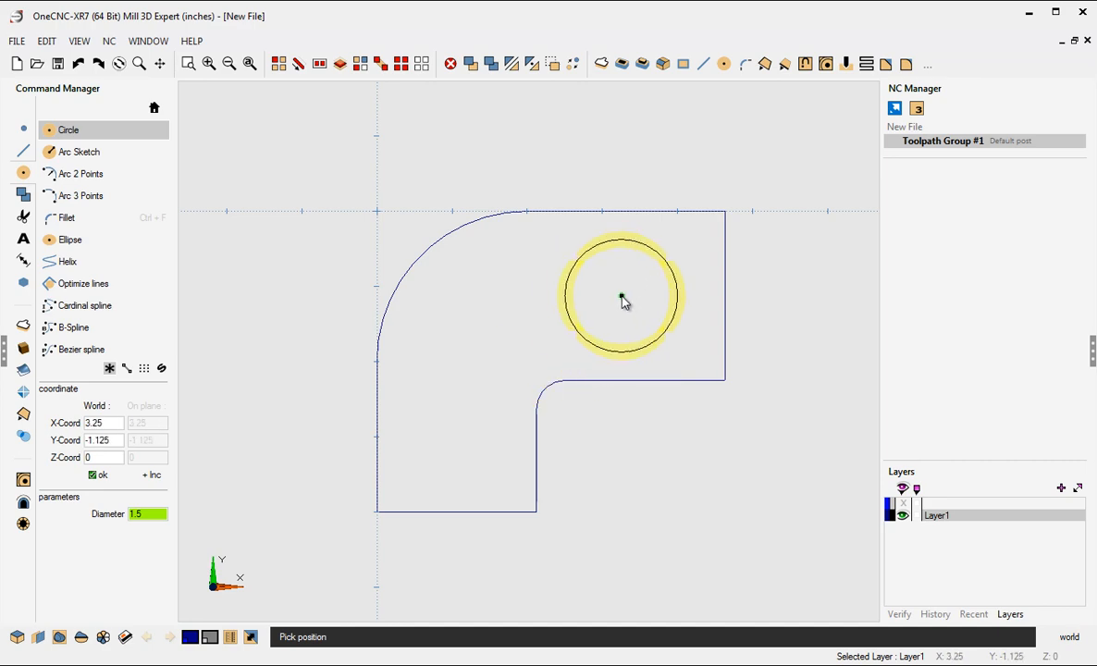
click(622, 296)
key(Escape)
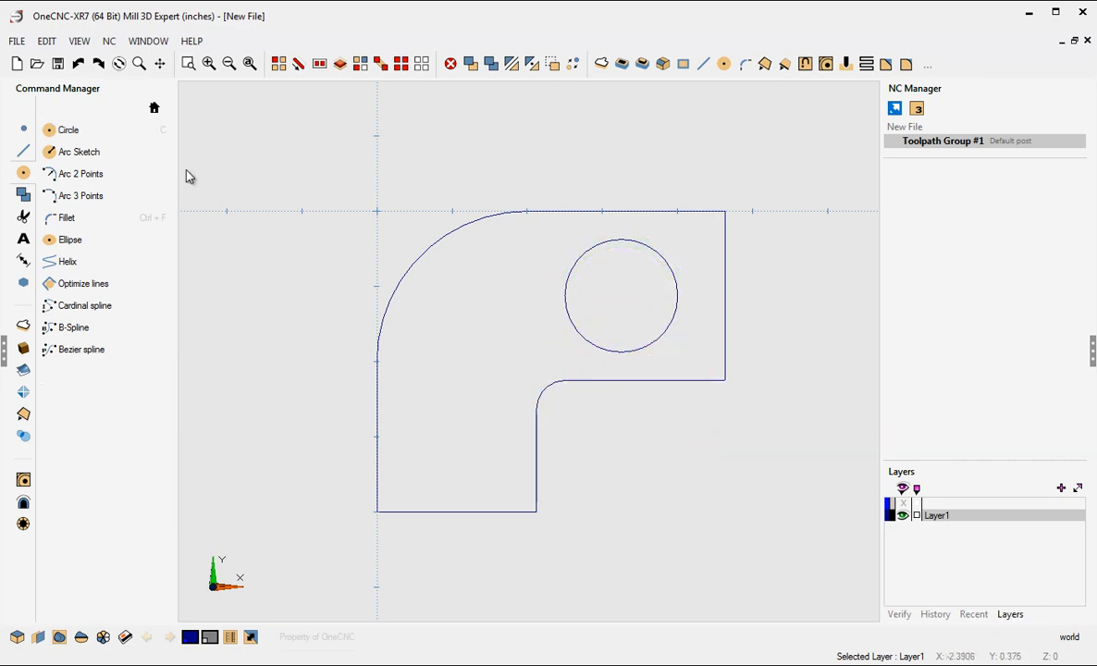
Add a horizontal dimension below the outline's bottom edge, with a diameter symbol in front of its value.
click(153, 109)
middle_drag(245, 299, 240, 235)
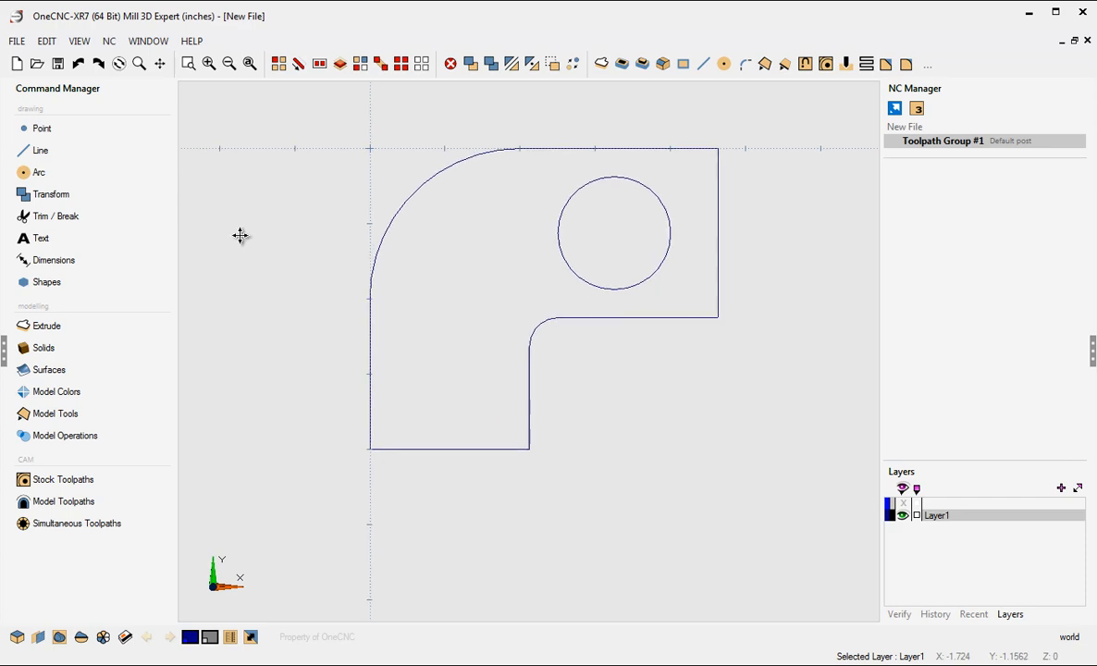
click(66, 261)
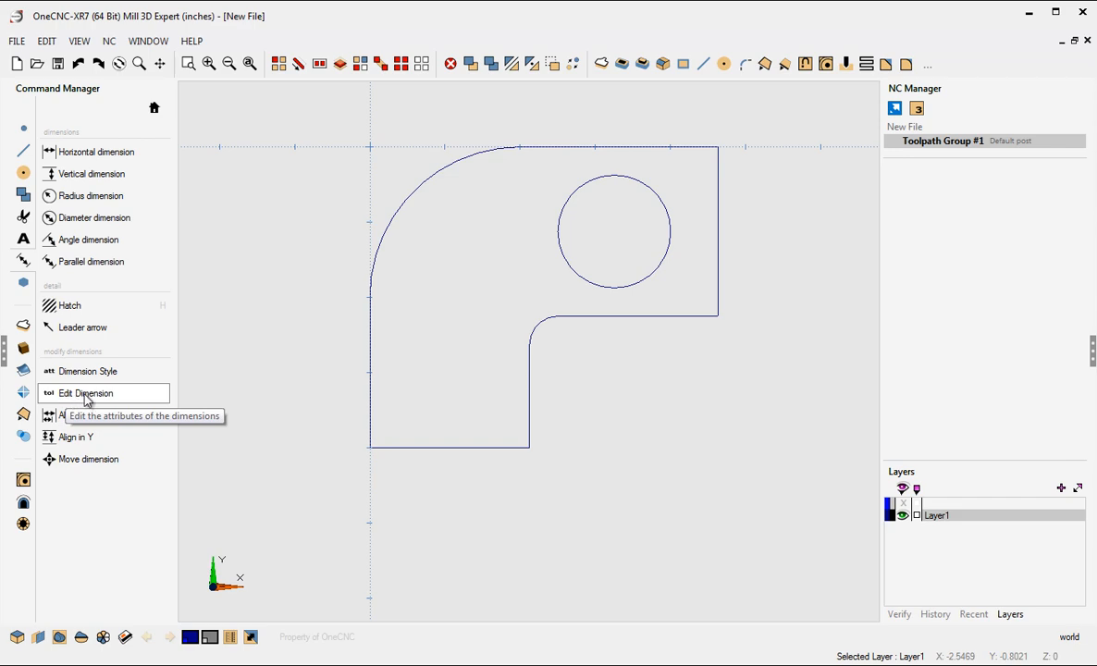
click(117, 157)
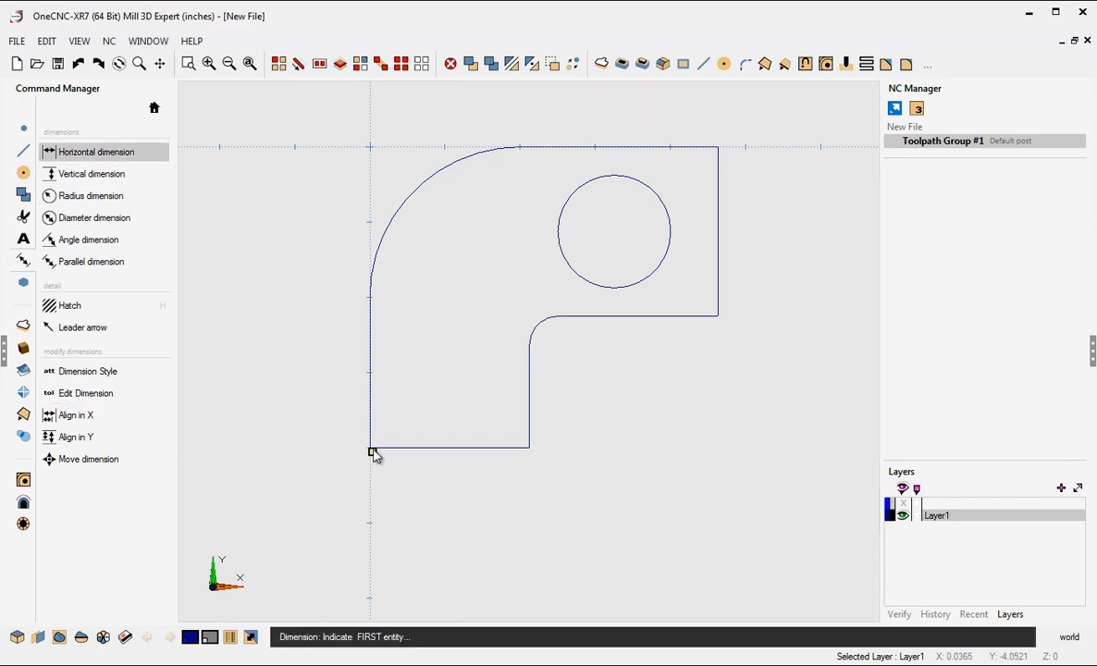
click(384, 448)
click(528, 447)
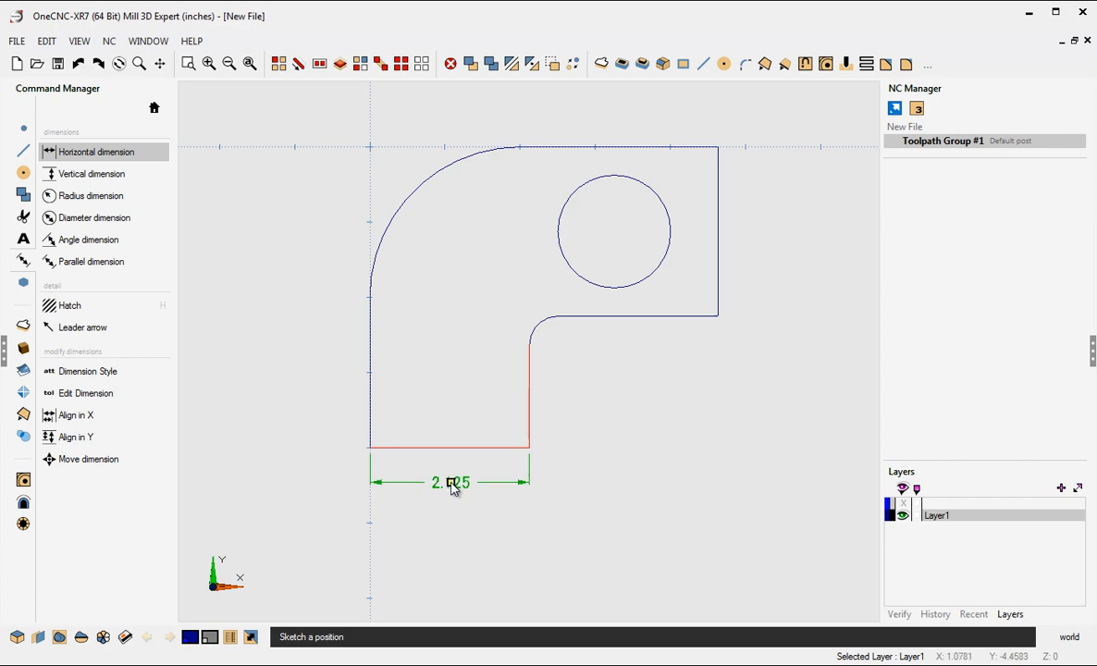
click(453, 491)
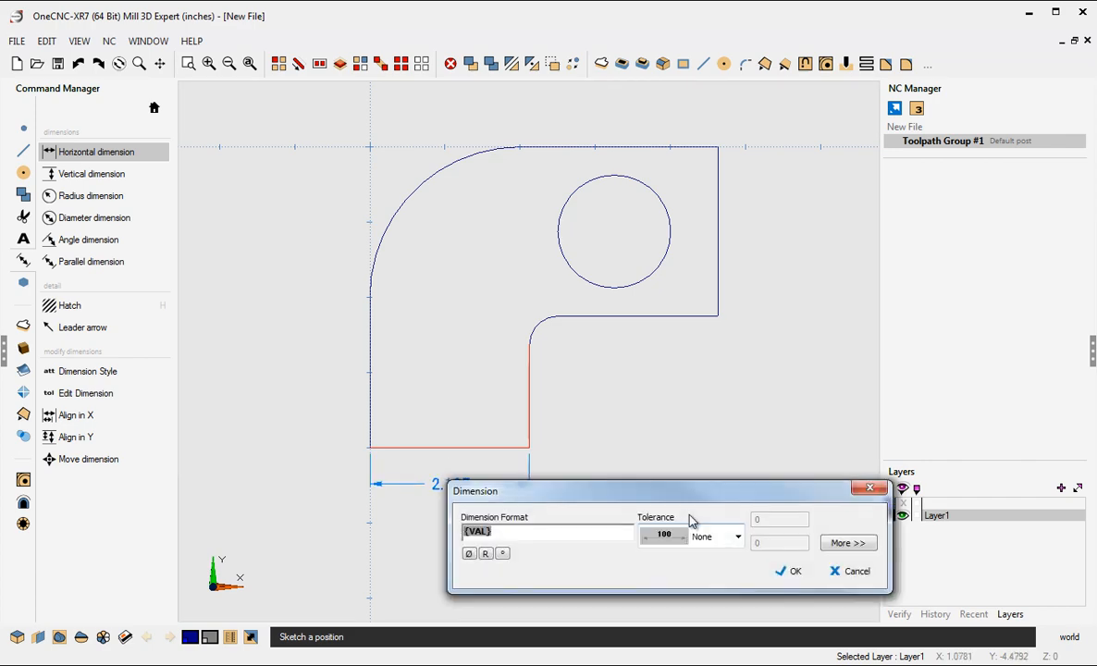
drag(675, 493, 415, 99)
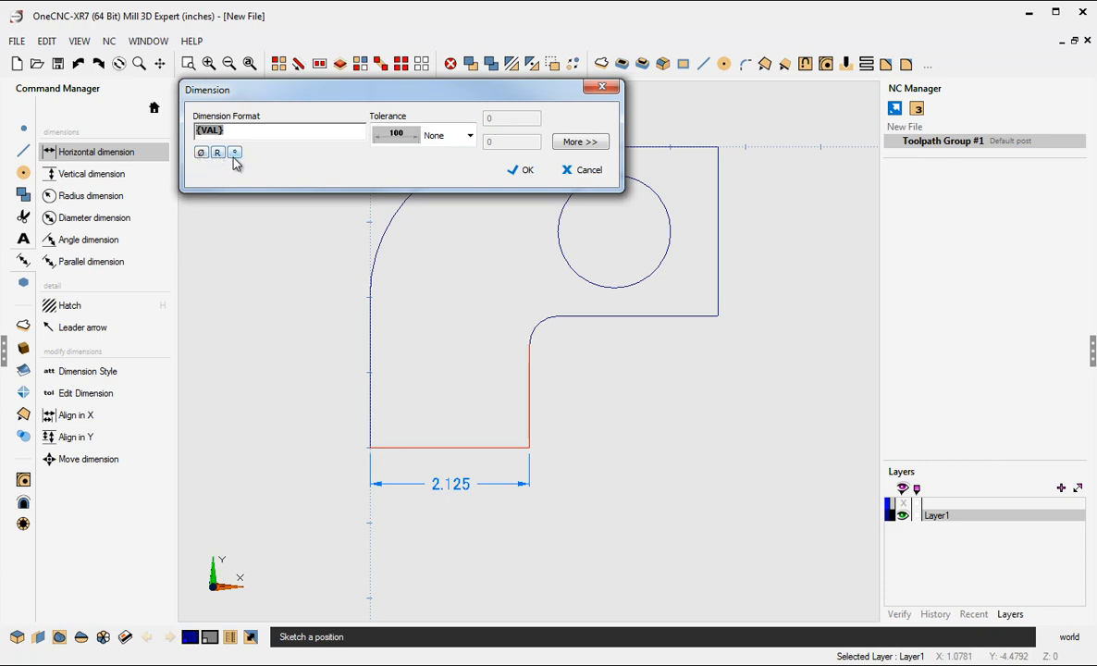
click(202, 155)
click(523, 171)
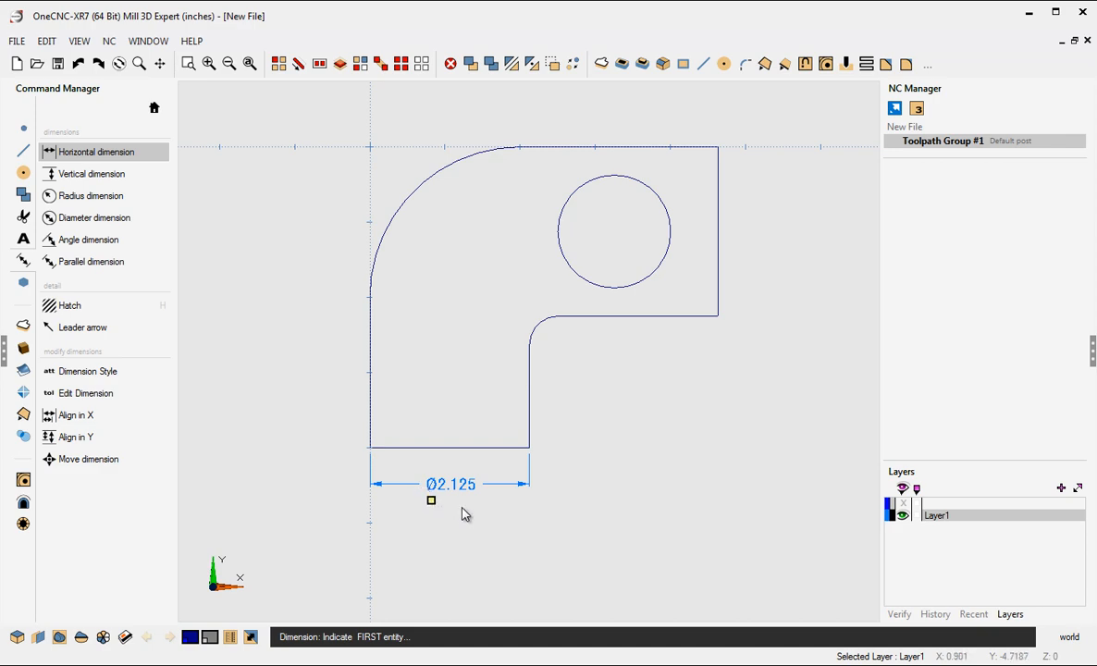
key(Escape)
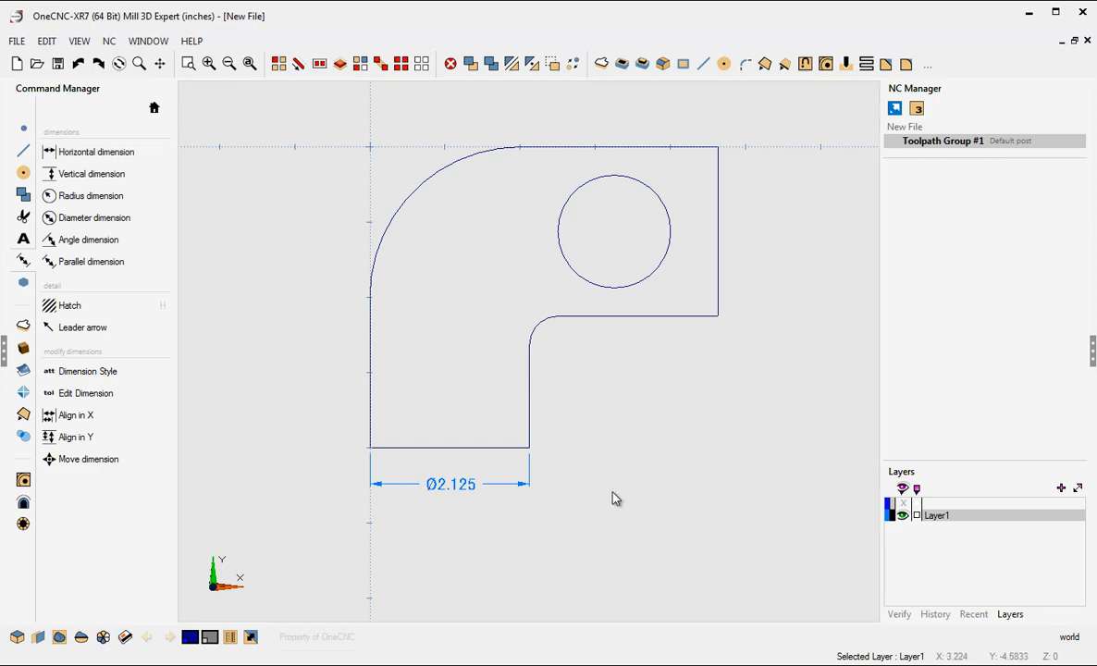
Add a horizontal dimension below the bottom edge with an R prefix in front of its value, and undo it.
click(117, 153)
click(379, 449)
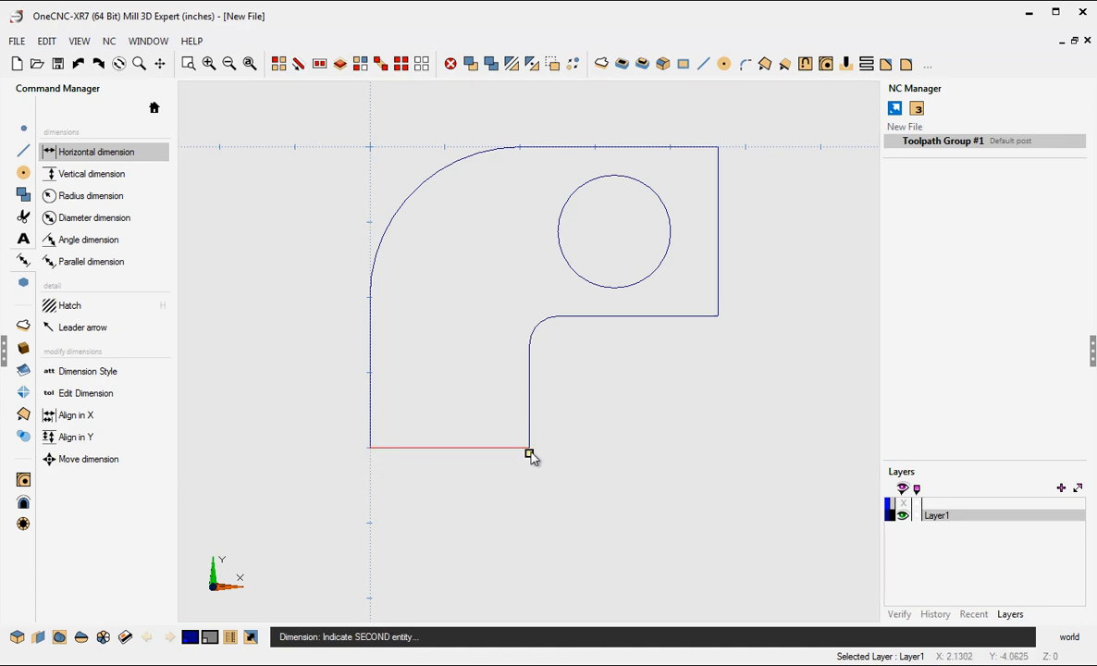
click(530, 446)
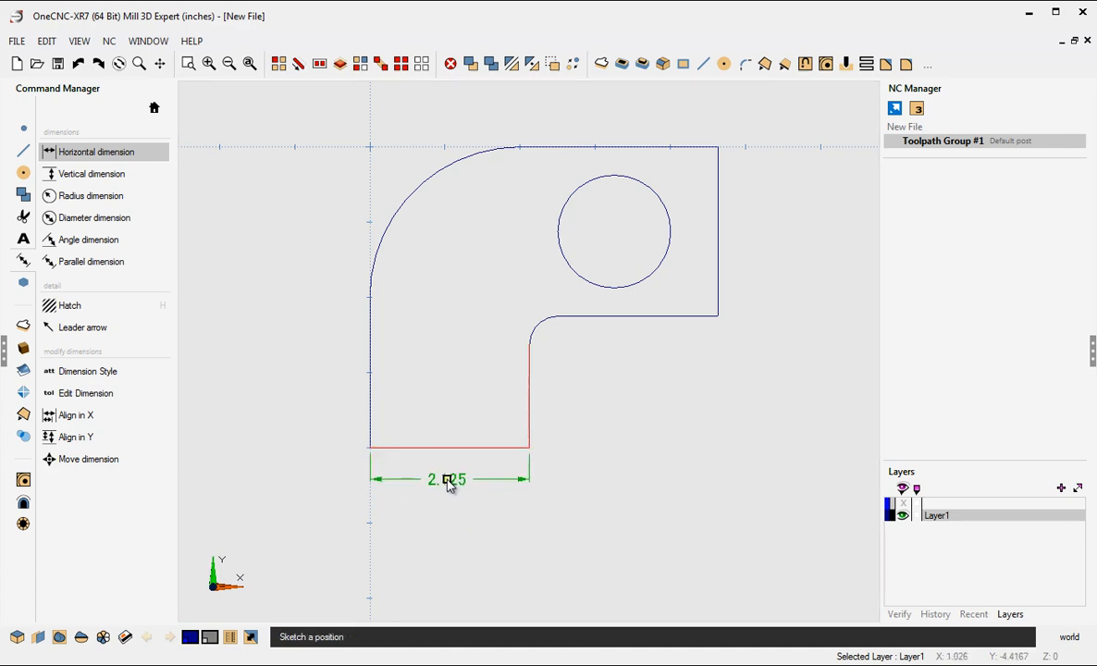
click(401, 431)
drag(516, 492, 237, 84)
click(221, 152)
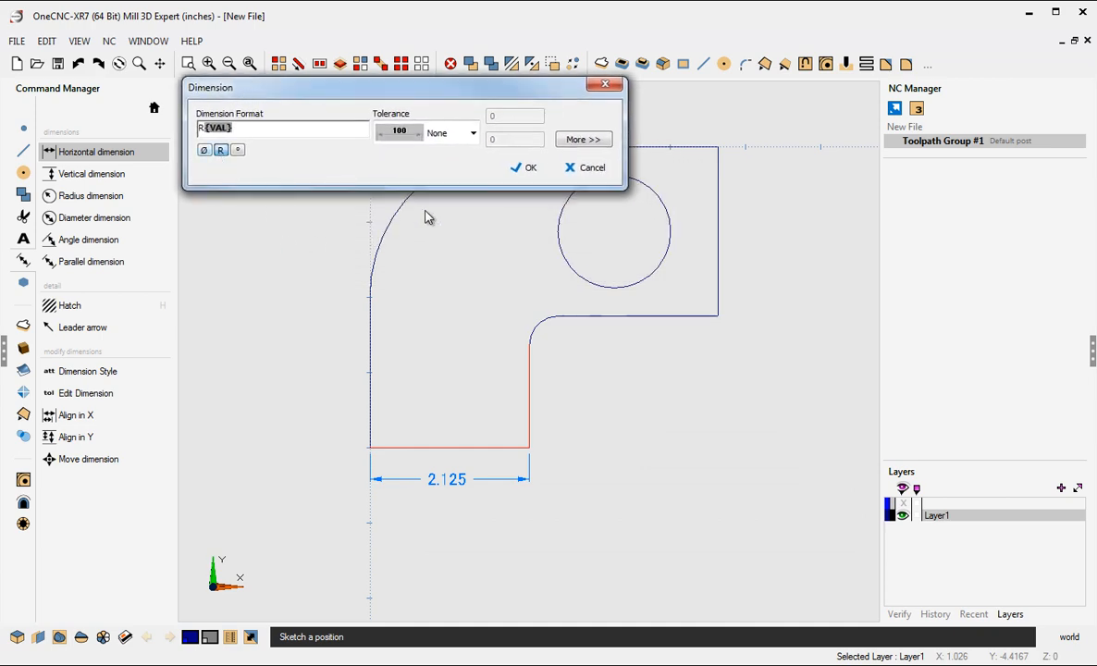
click(526, 167)
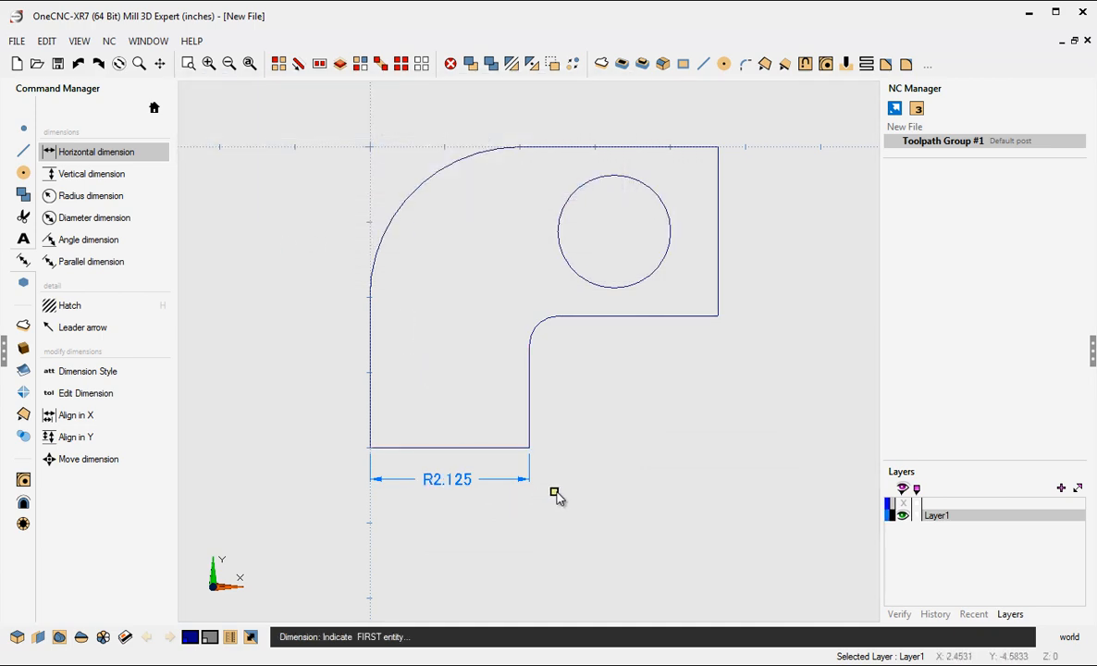
key(Escape)
key(ctrl+z)
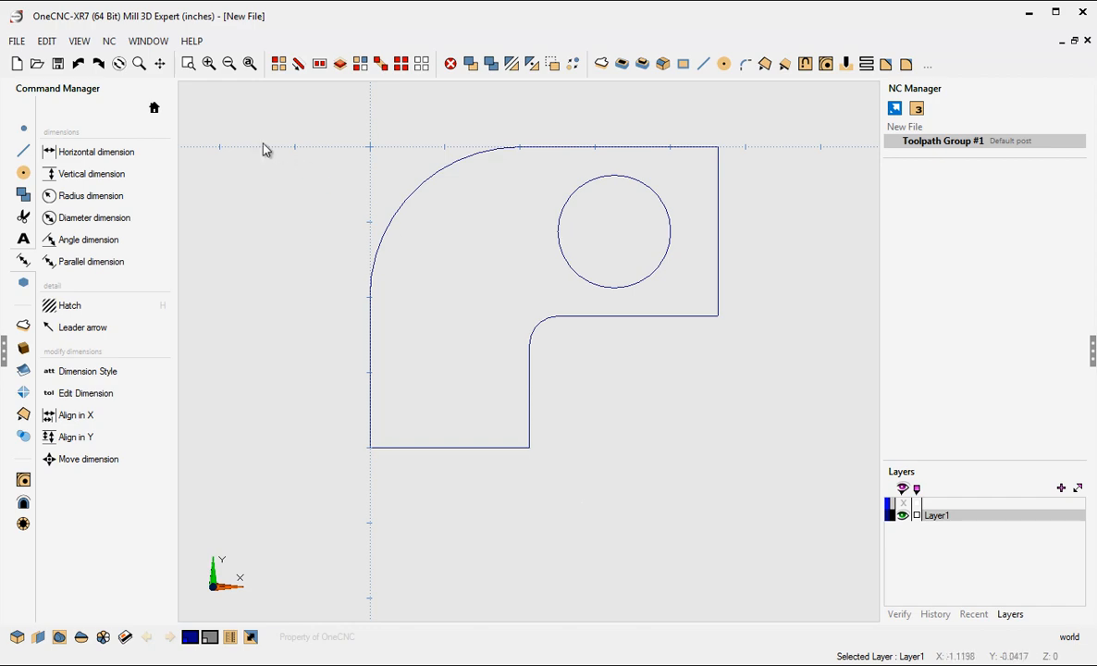
Add a horizontal dimension below the outline's bottom edge, with the word "Text" after its value.
click(123, 159)
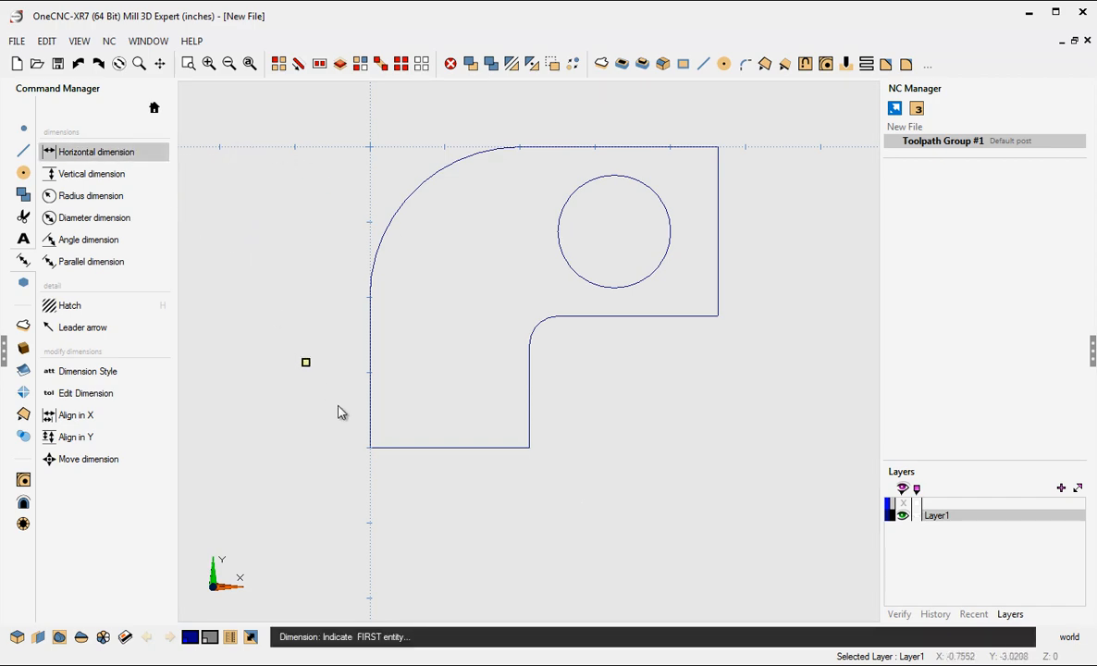
click(370, 444)
click(530, 452)
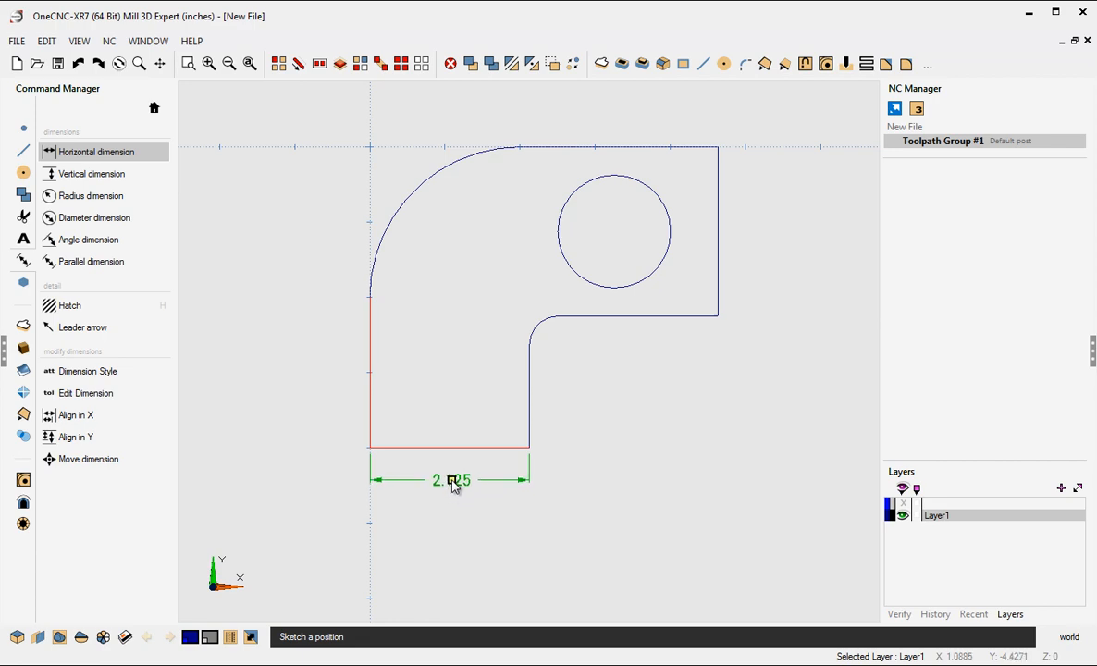
click(453, 483)
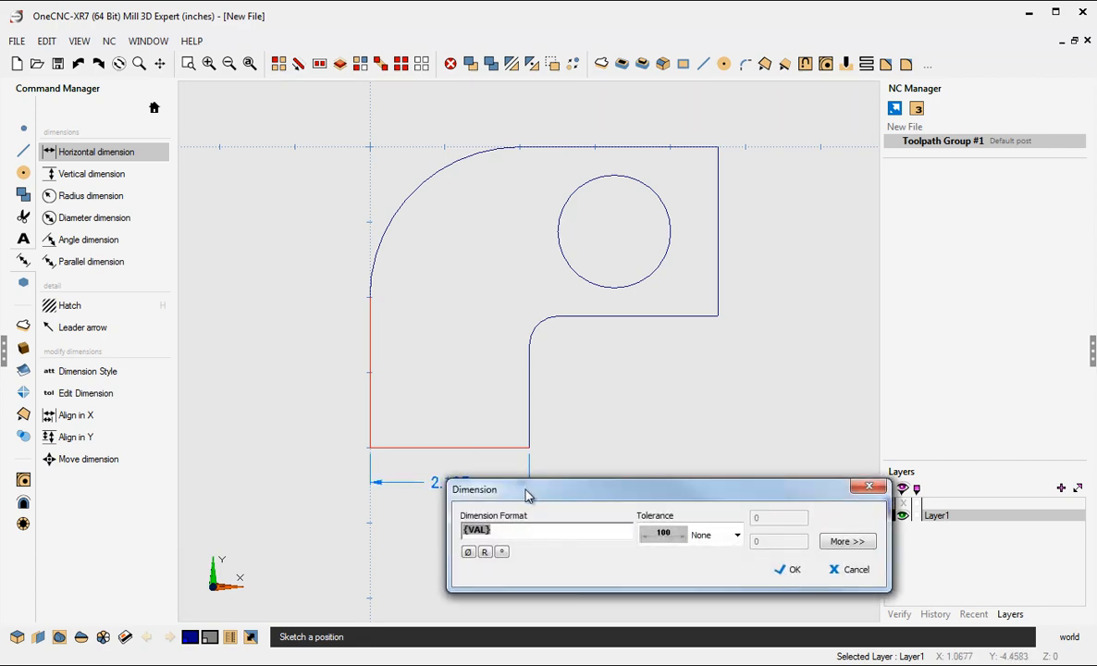
drag(528, 497, 262, 101)
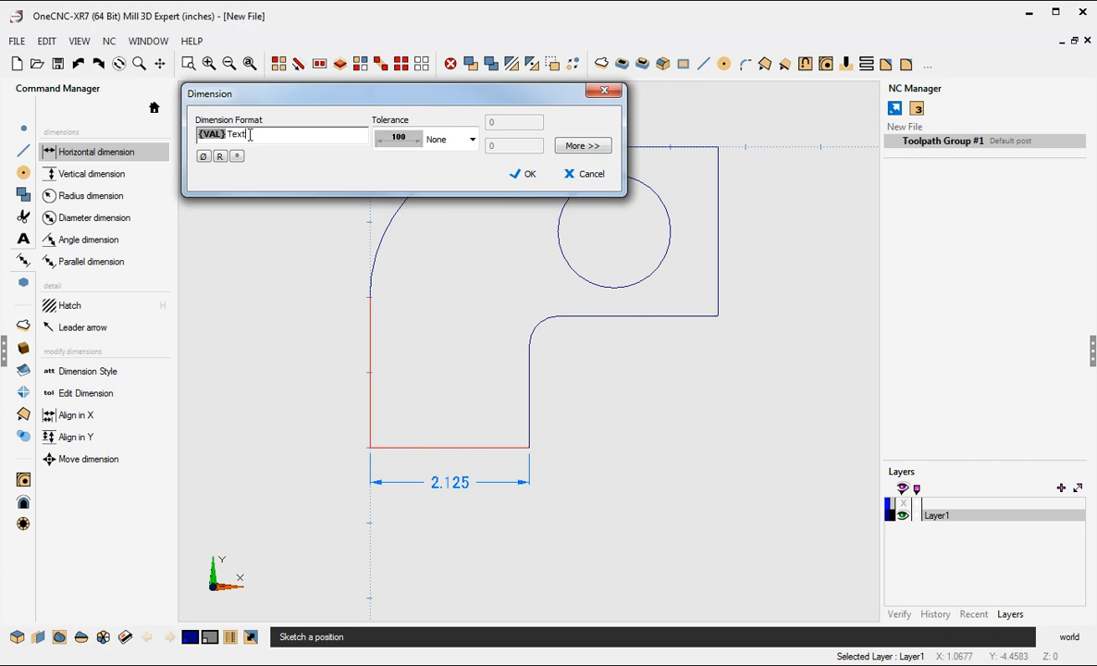
click(532, 175)
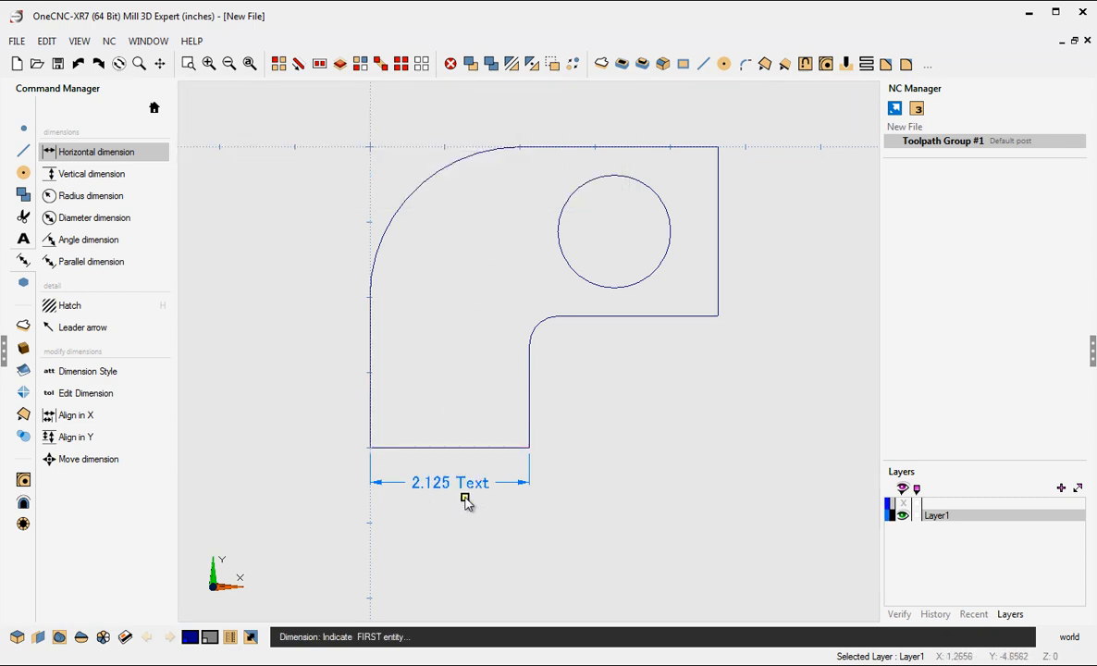
key(Escape)
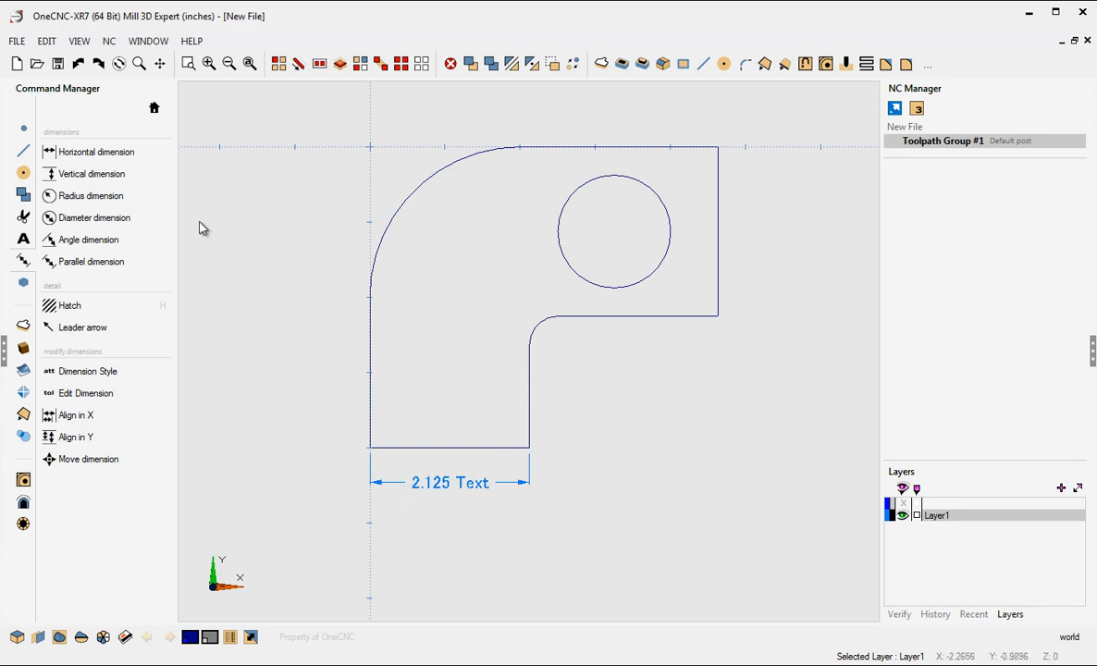
Add a vertical dimension beside the outline's right edge, keeping the default {VAL} format and no tolerance.
click(109, 173)
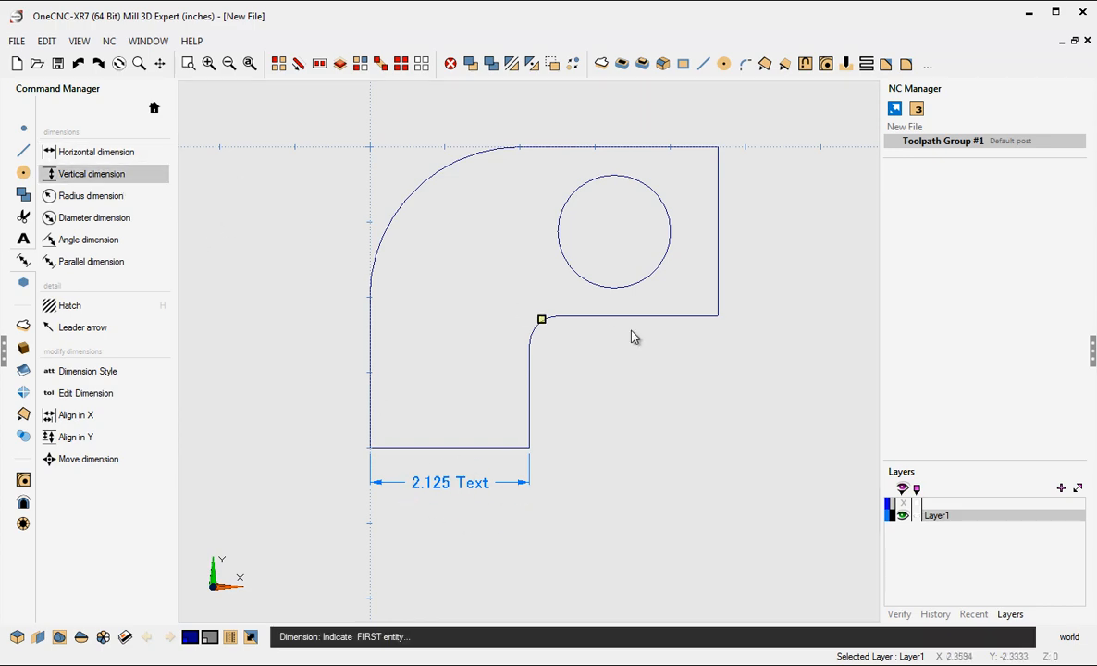
click(721, 317)
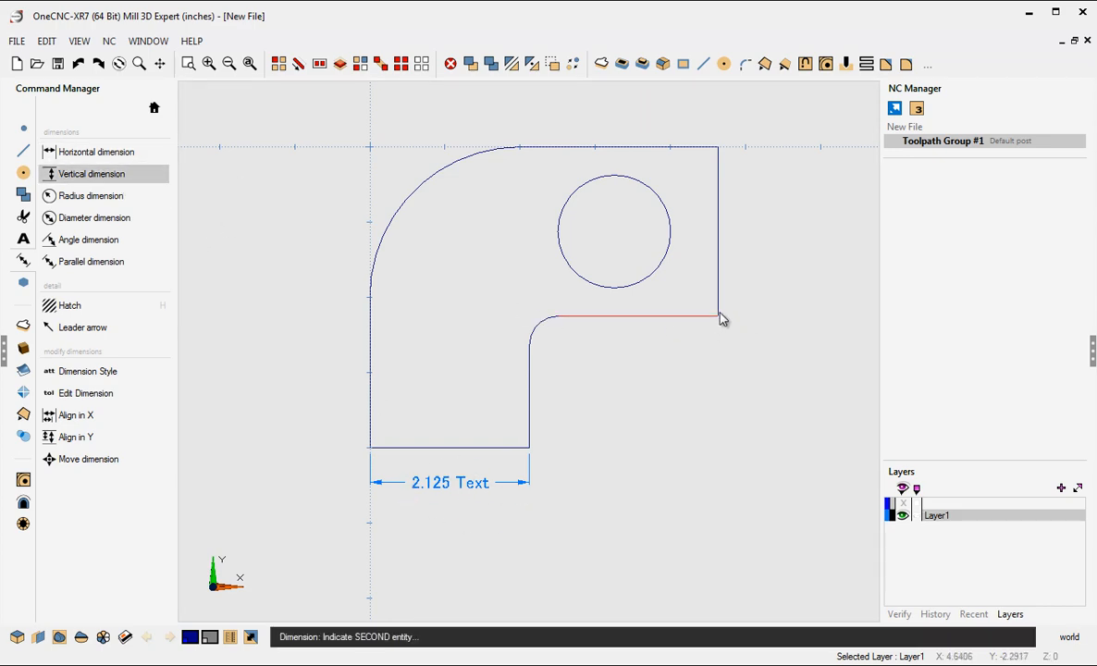
click(721, 149)
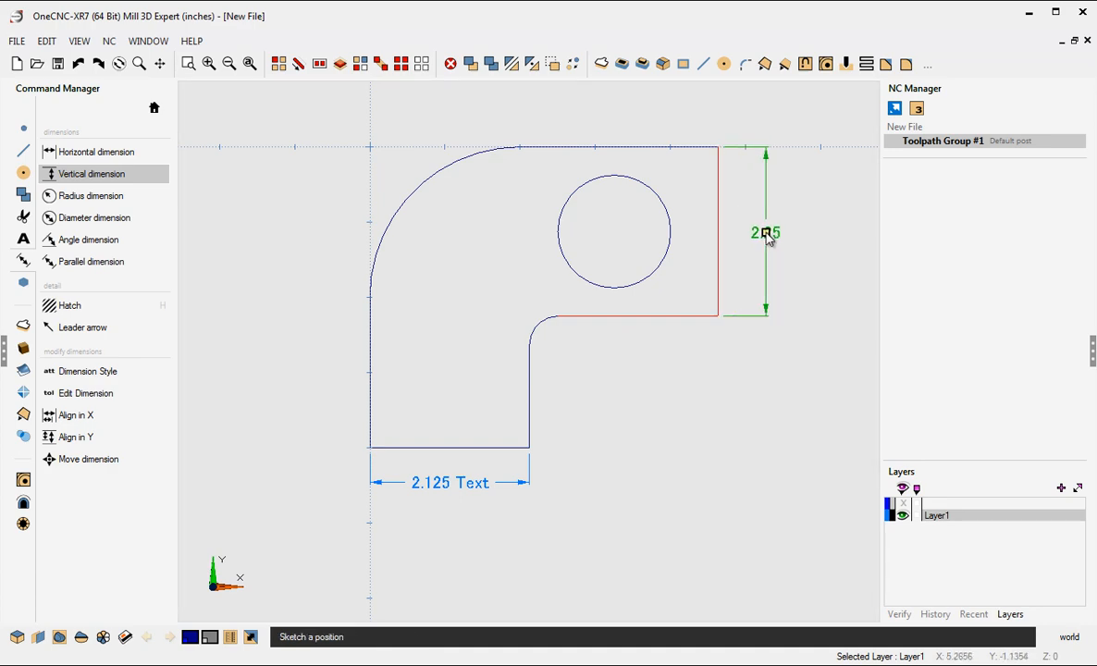
click(767, 236)
drag(779, 251, 460, 498)
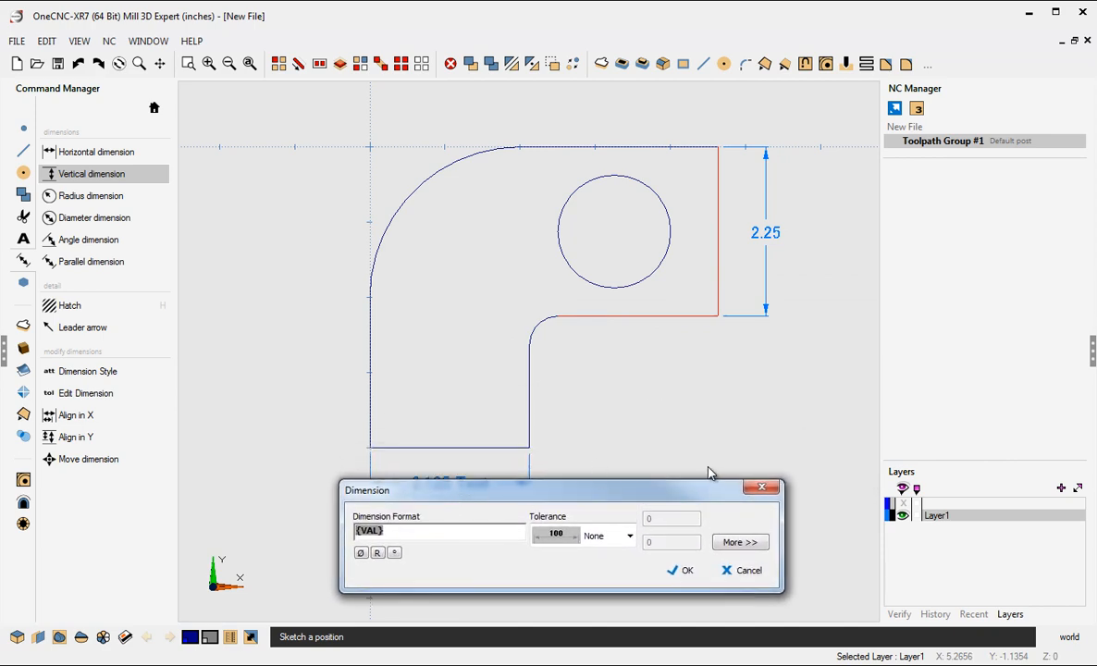
click(684, 571)
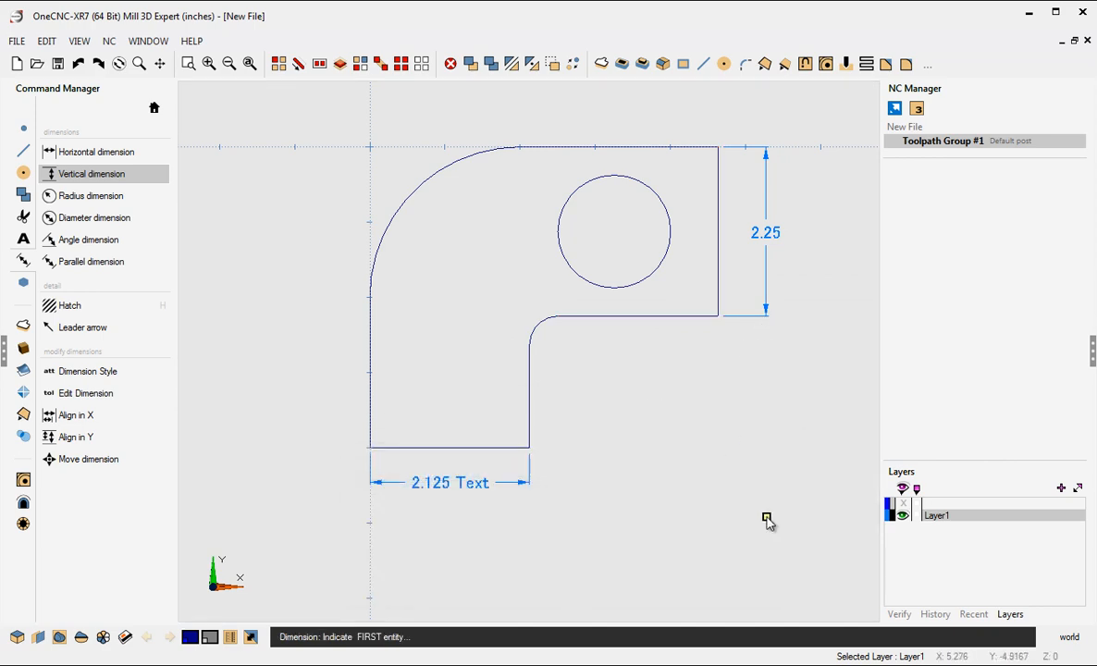
Add a vertical dimension for the outline's overall height outside its left edge, keeping the default format.
click(521, 147)
click(372, 447)
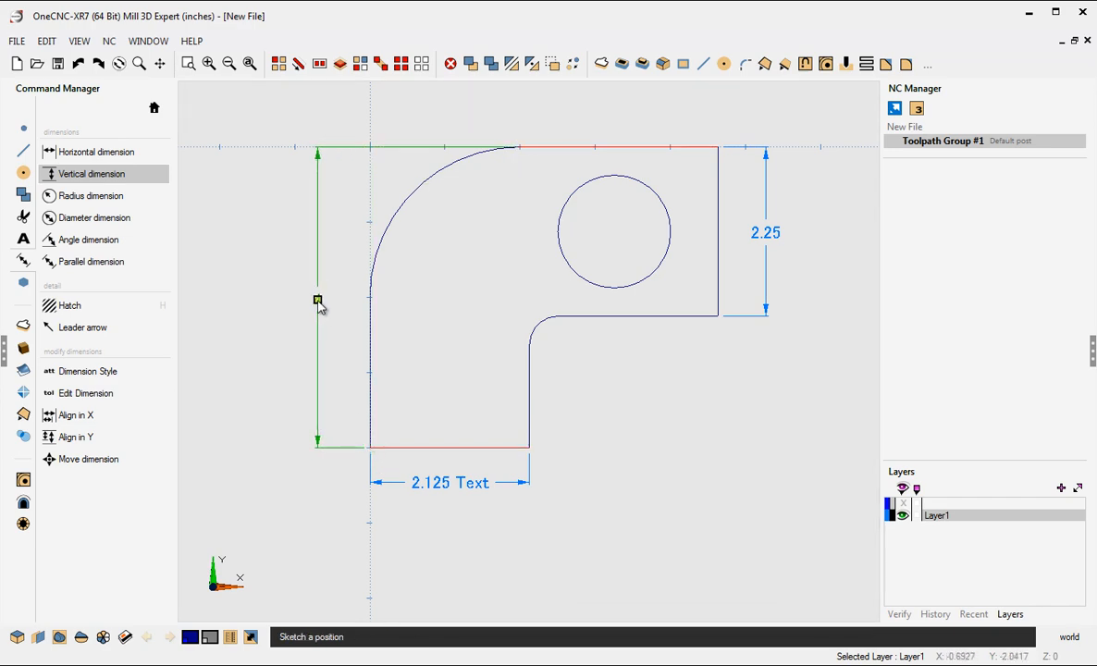
click(320, 312)
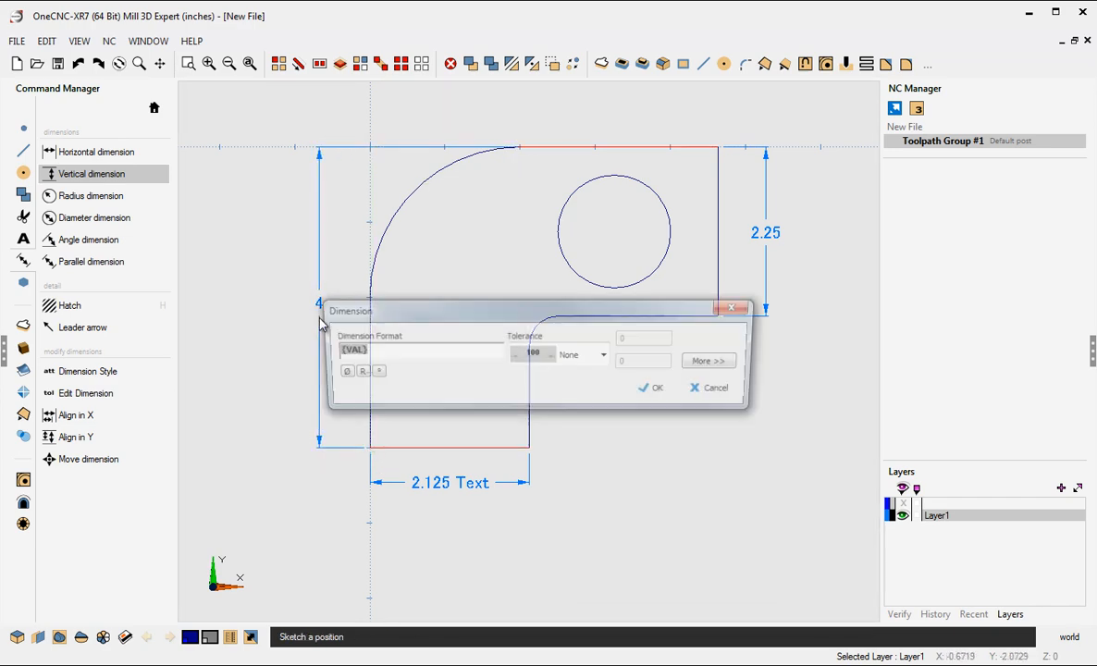
click(663, 390)
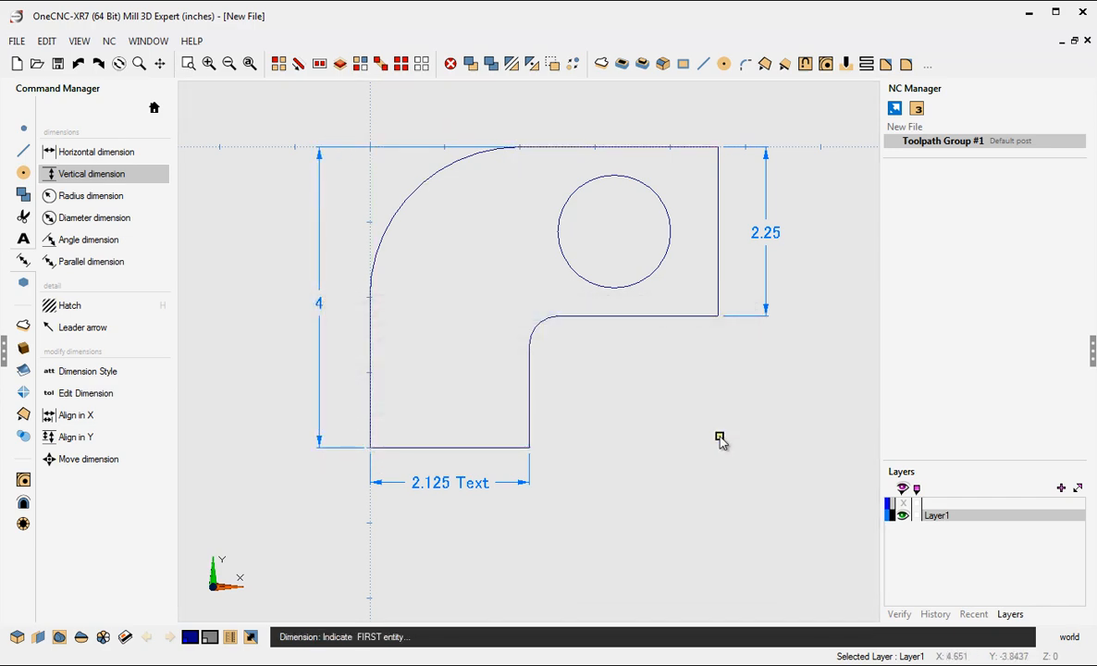
Place a diameter dimension on the circle, with its value outside the outline, below the upper arm's lower edge.
click(103, 217)
click(634, 283)
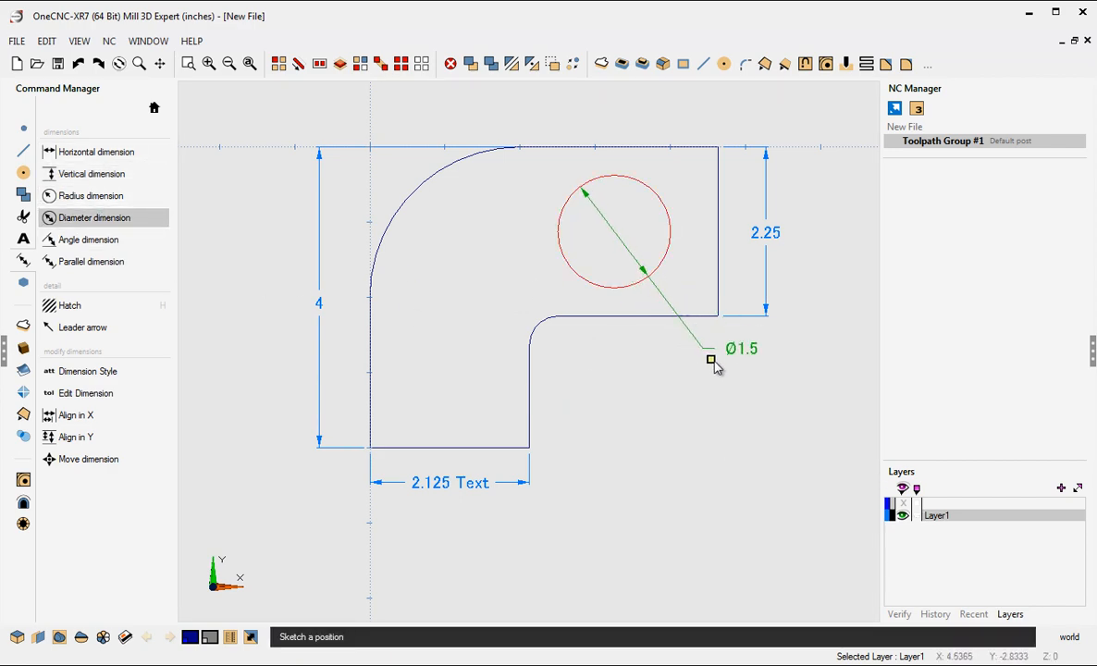
click(711, 512)
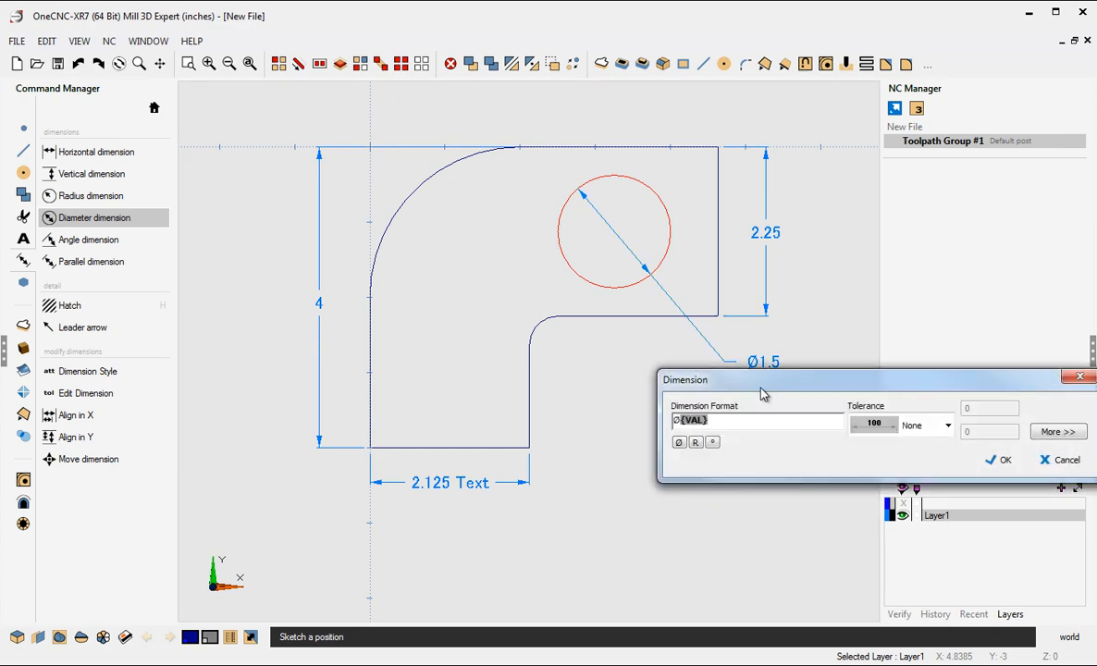
drag(668, 350, 275, 98)
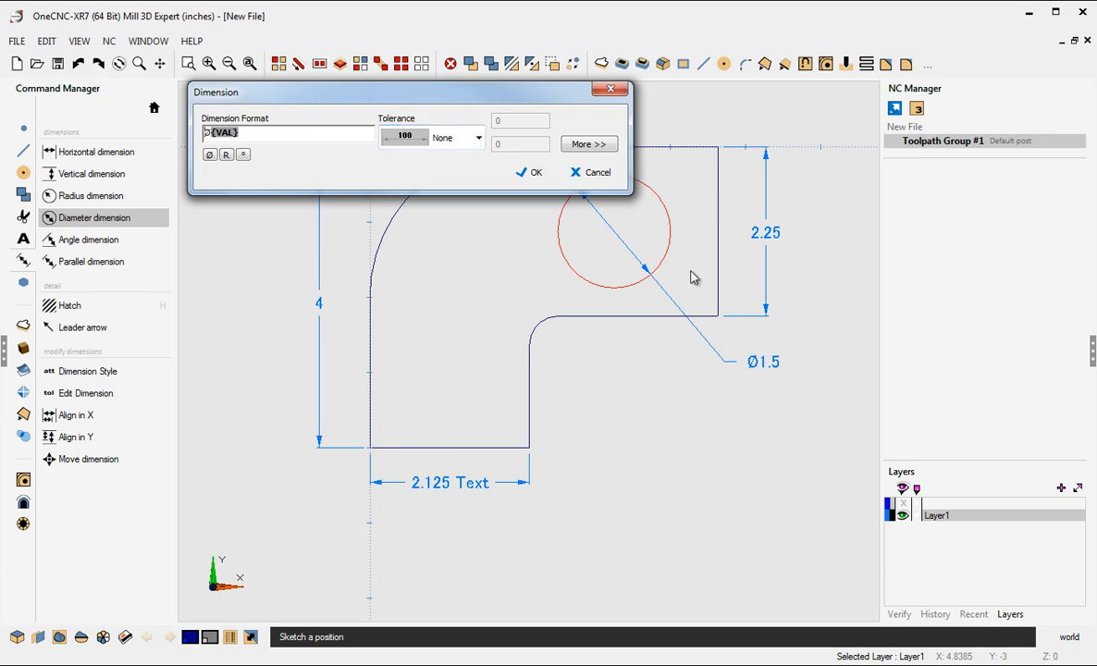
Try the Above Below tolerance on the circle's diameter dimension and return the tolerance to None.
click(478, 138)
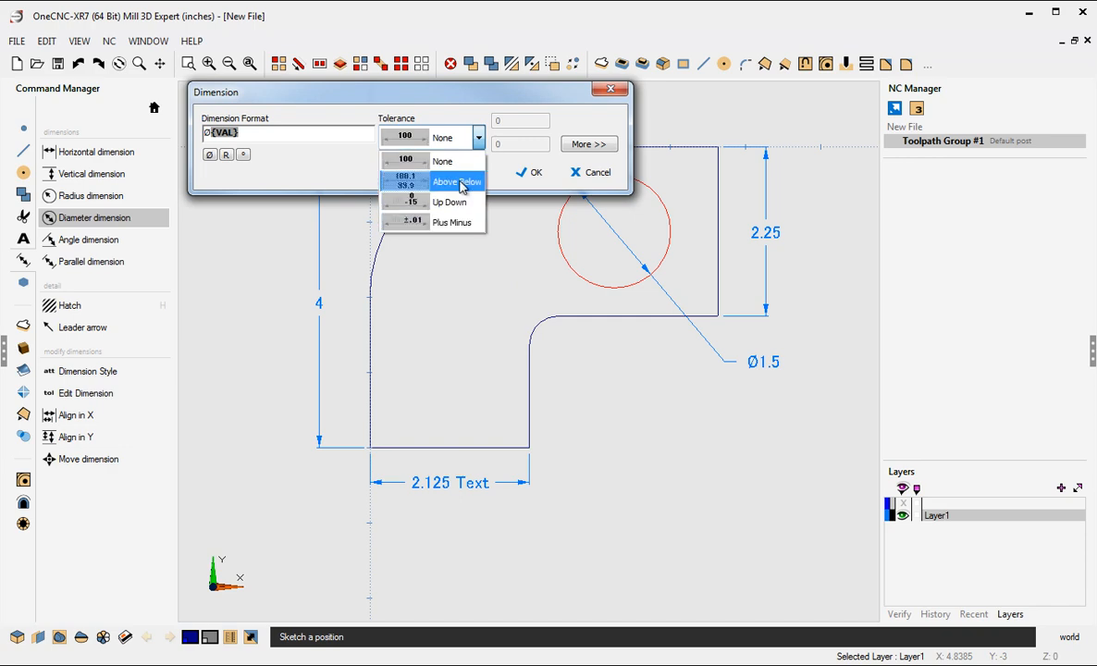
click(460, 183)
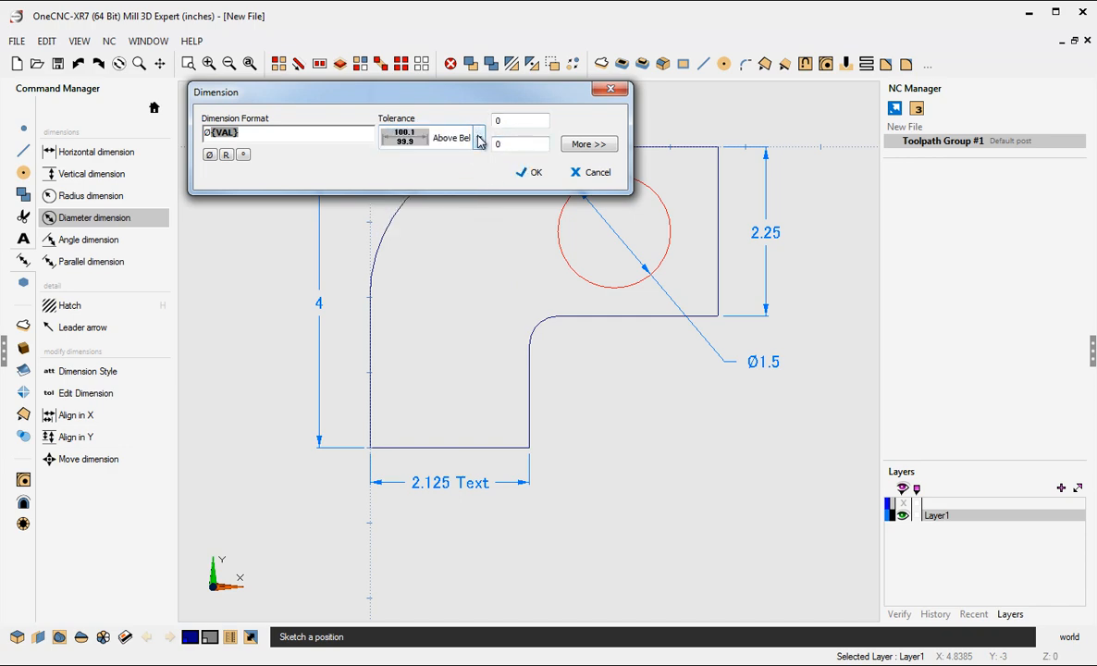
click(479, 137)
click(453, 159)
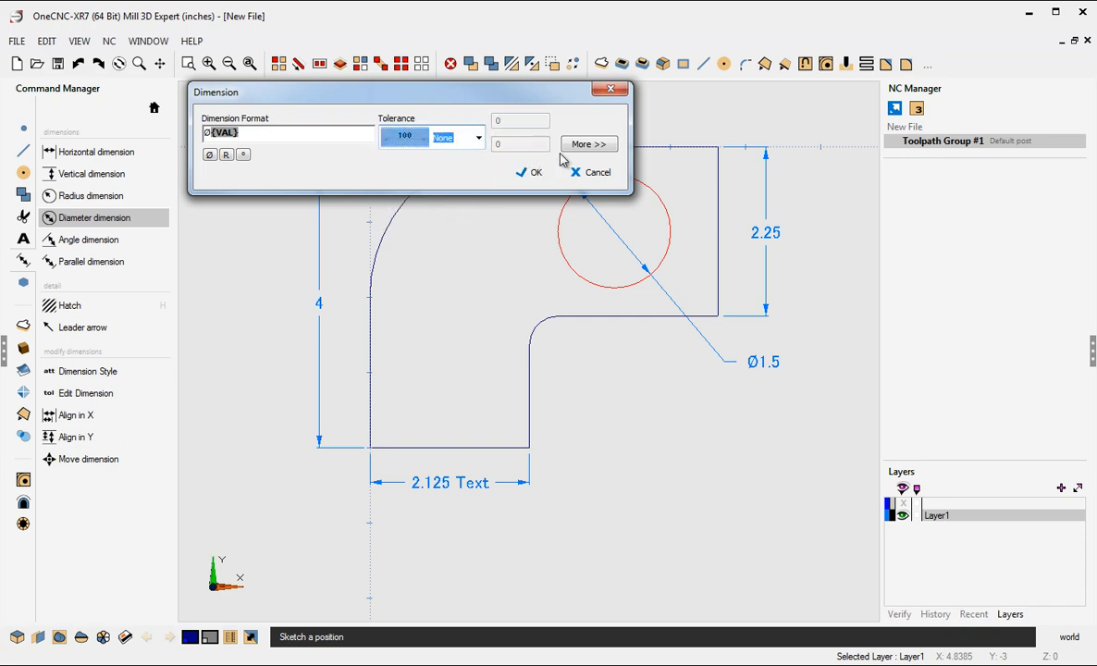
Review the diameter dimension's additional style settings and accept it with the default Ø{VAL} format and no tolerance.
click(589, 146)
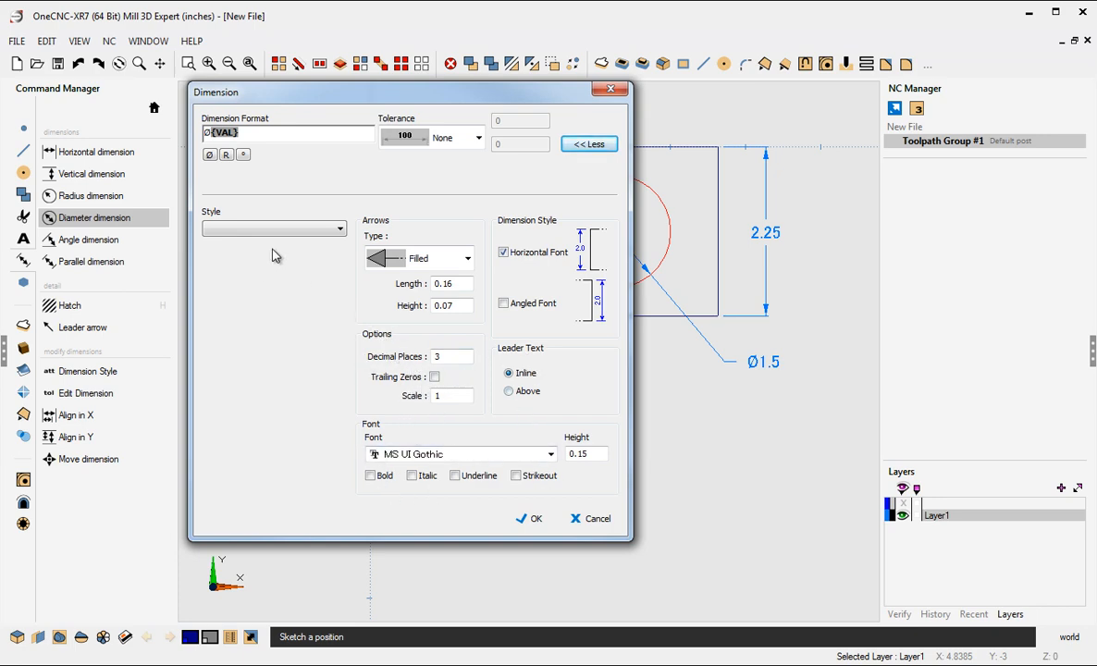
click(589, 145)
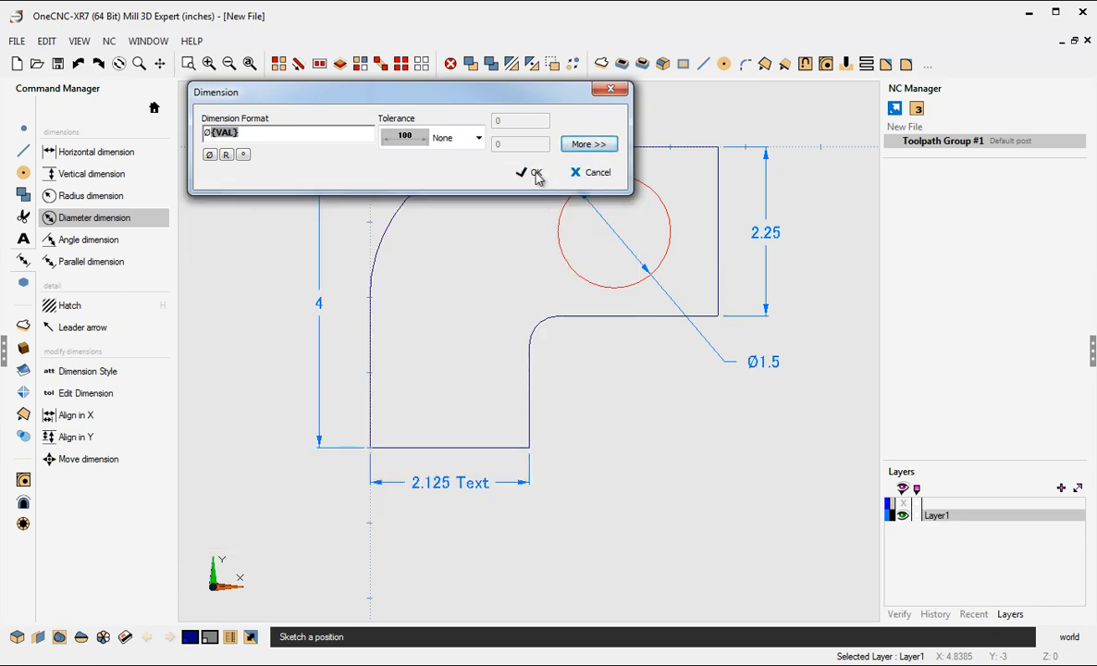
click(537, 174)
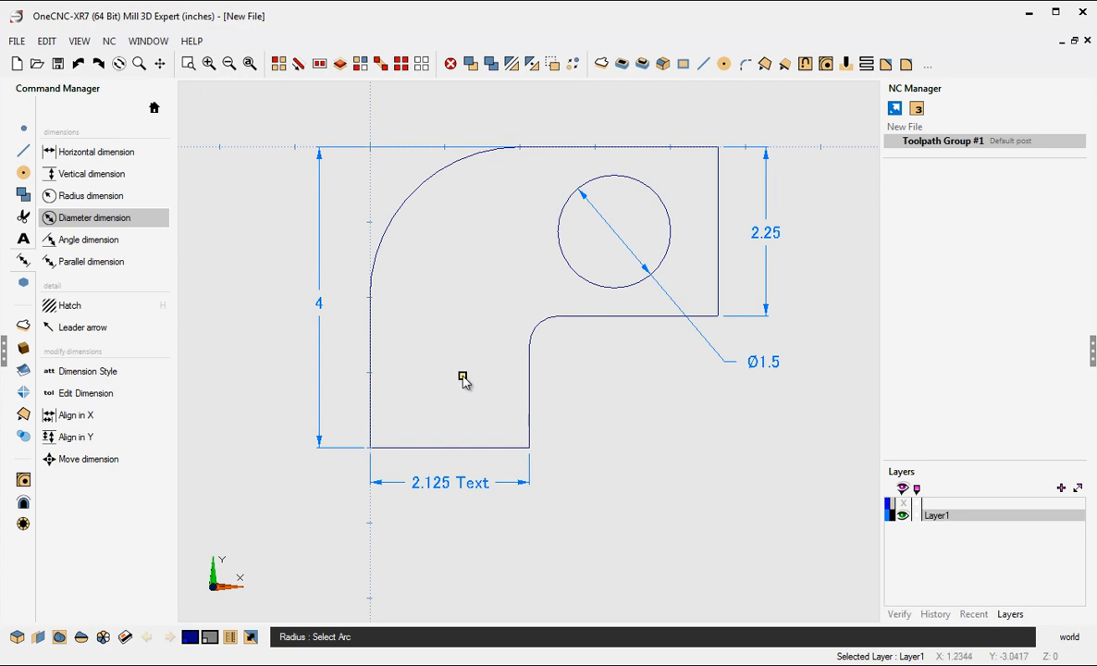
key(Escape)
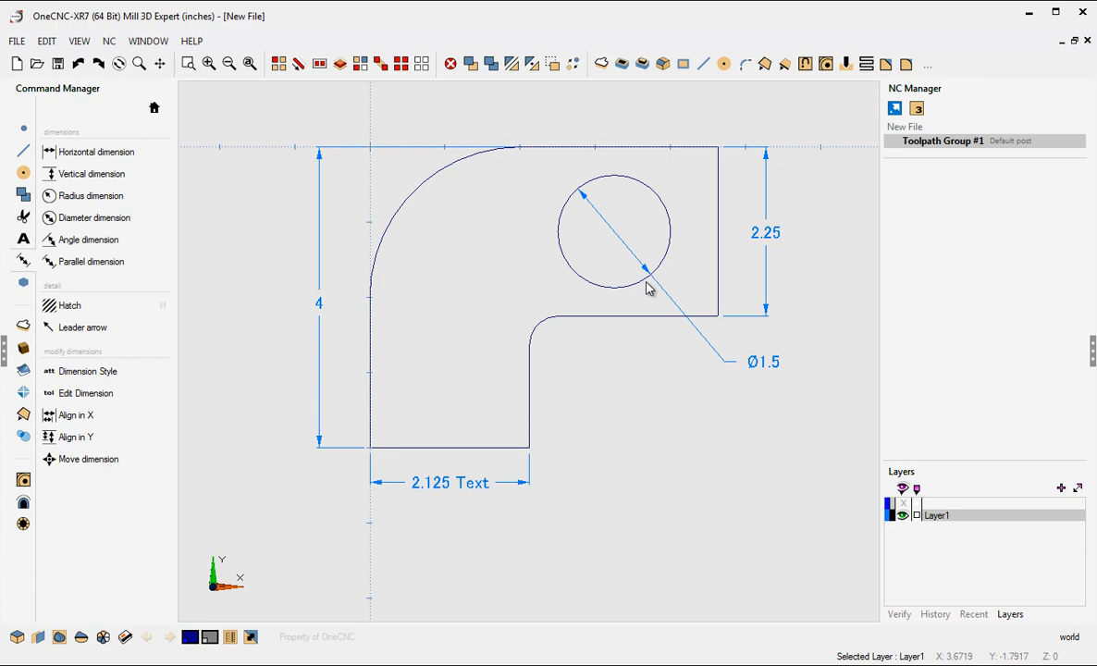
Return the Command Manager to its main list of drawing, modelling and CAM commands.
mouse_move(588, 296)
middle_down()
mouse_move(592, 336)
mouse_move(583, 326)
middle_up()
scroll(593, 336, up, 1)
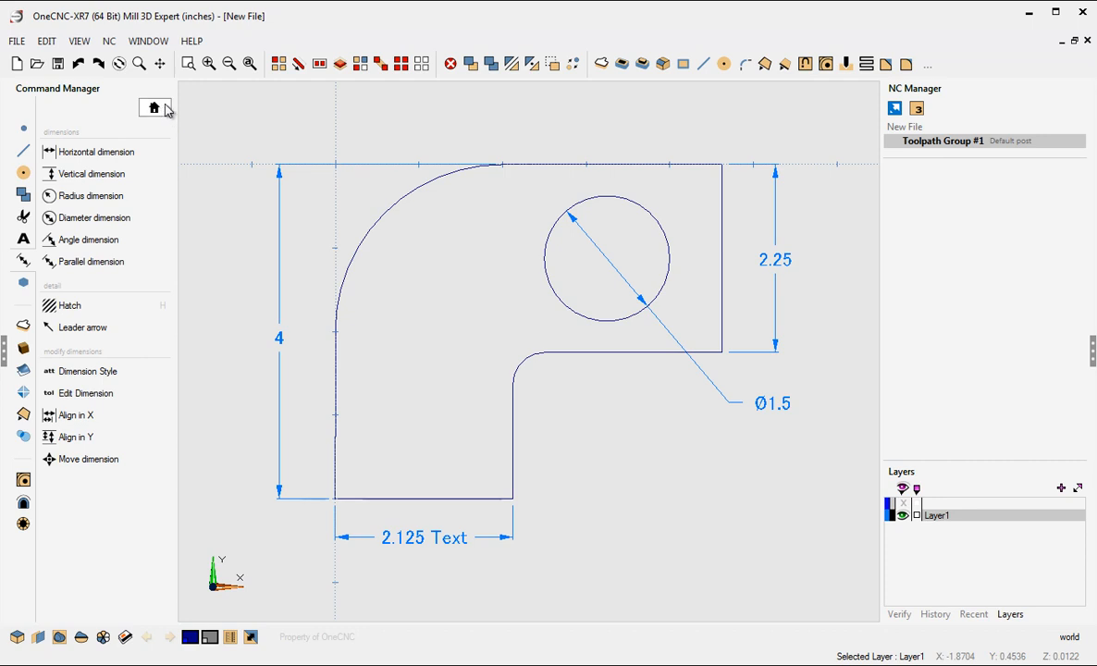
click(154, 108)
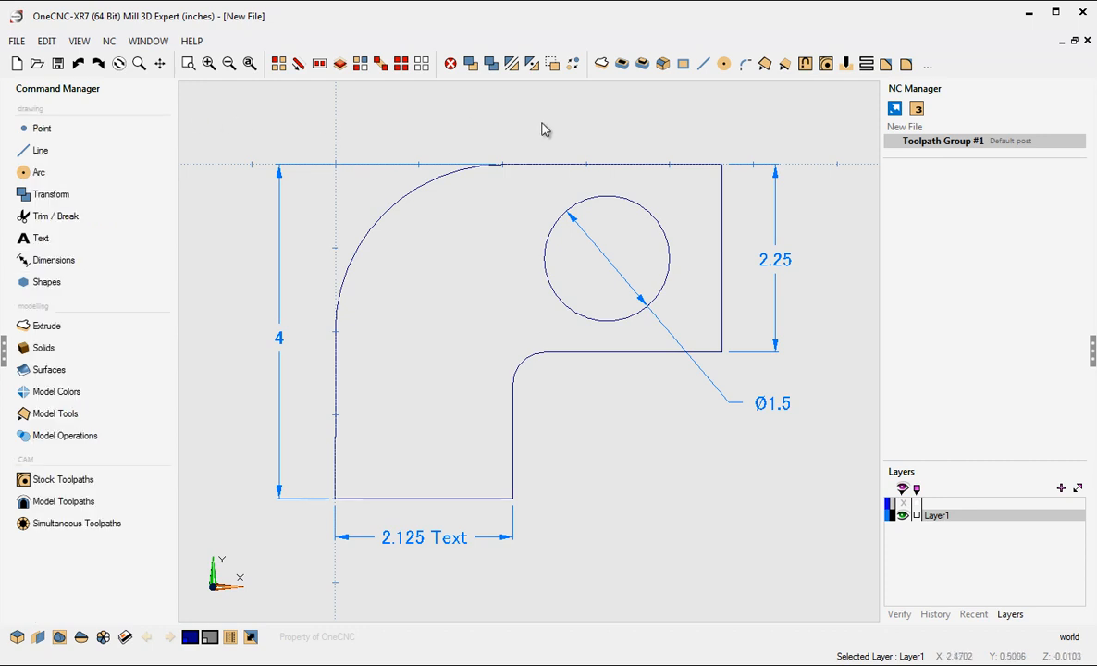